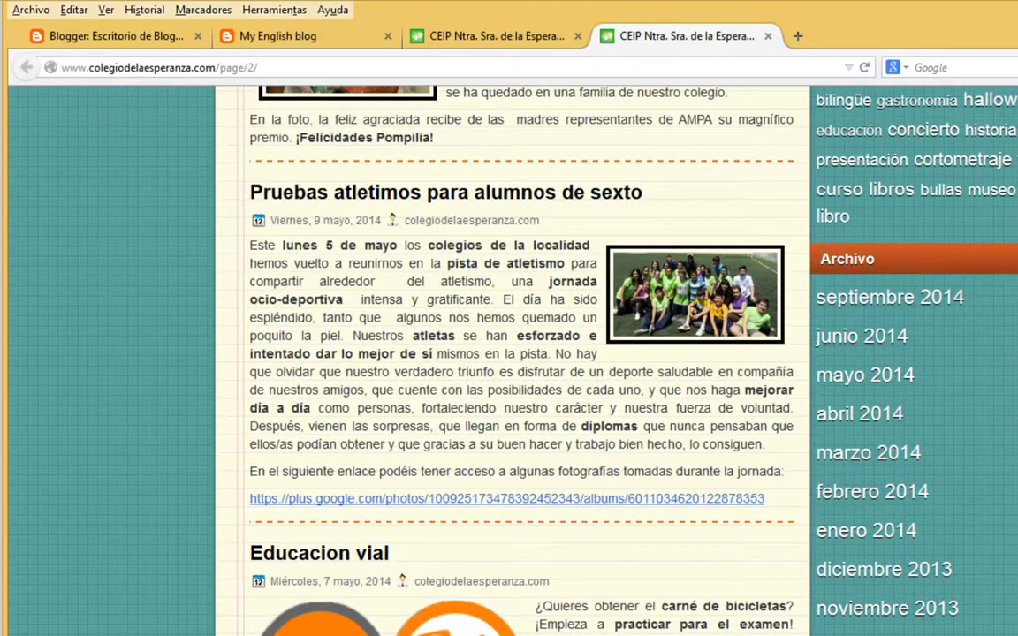
View the school site's Contacto and Aviso Legal pages as examples of static pages, and return to My English blog.
scroll(872, 494, "up", 10)
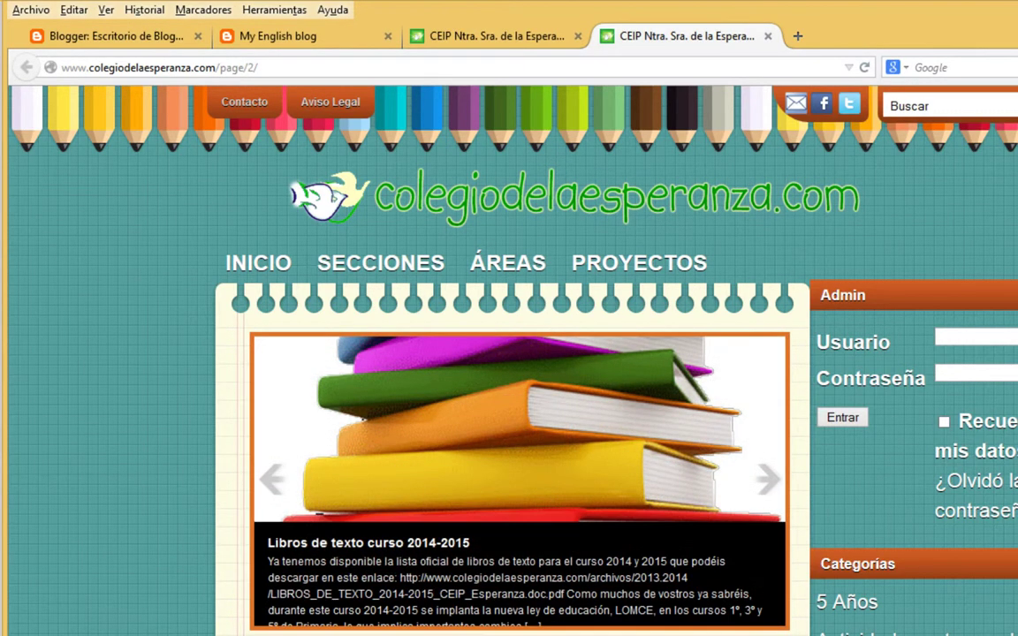
left_click(247, 103)
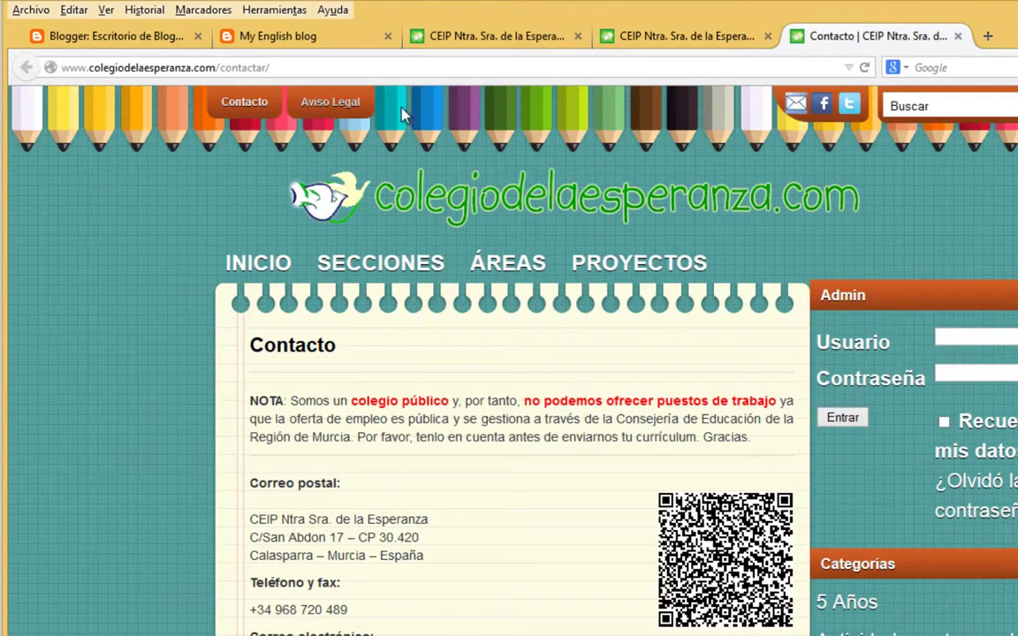
left_click(330, 103)
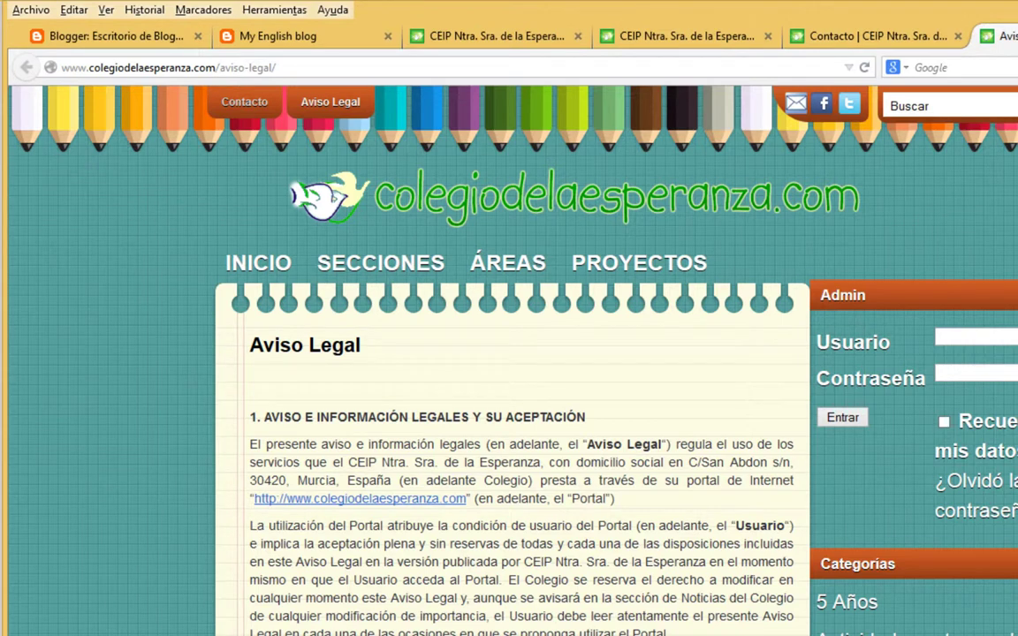
left_click(307, 33)
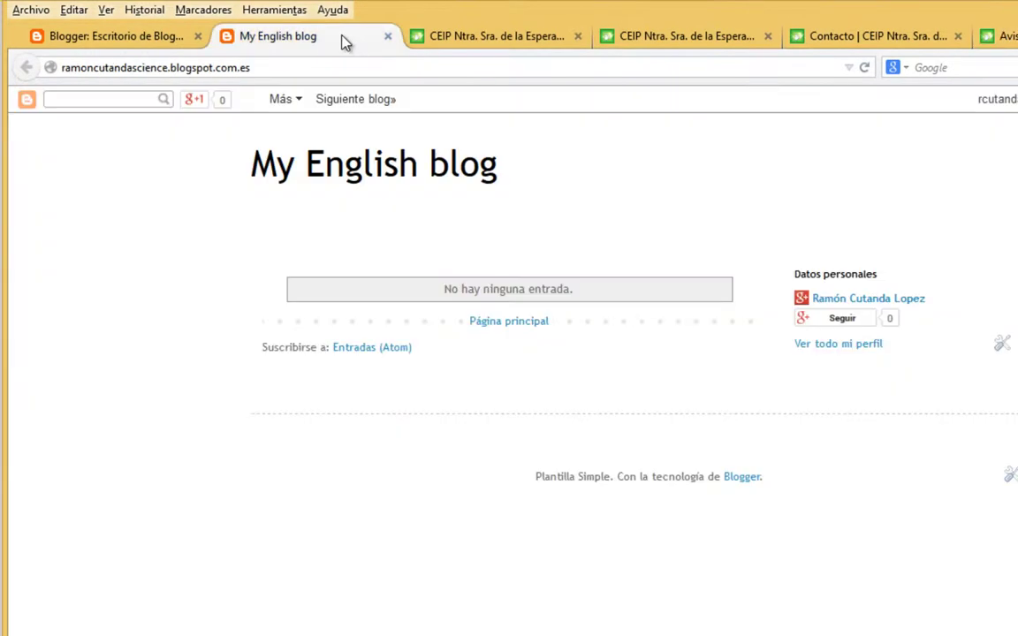
Create a new page in My English blog titled "Sobre mí" and accept the cookie notice.
left_click(144, 42)
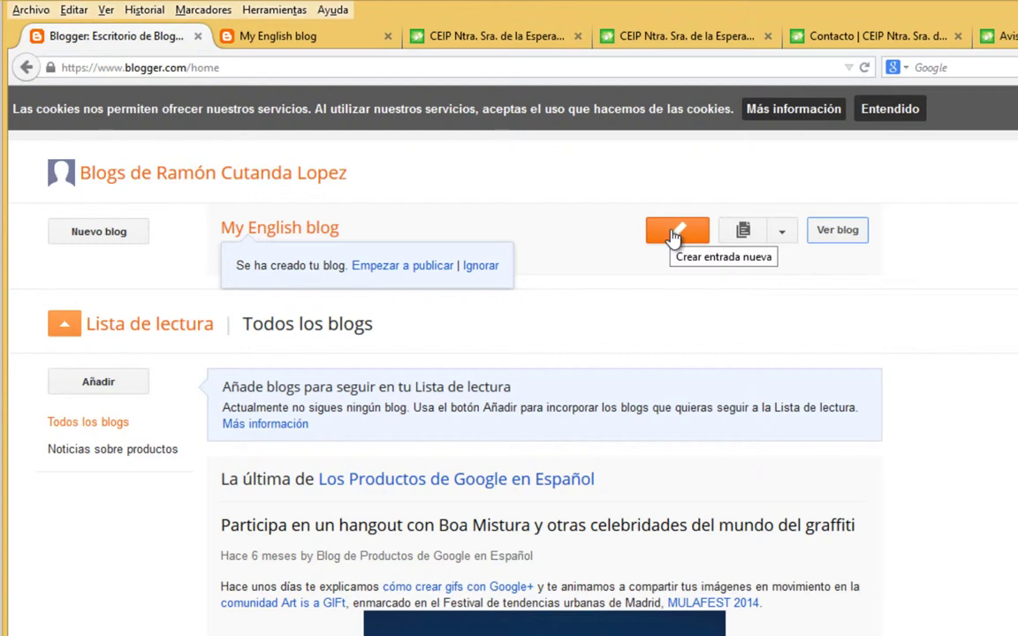
left_click(784, 233)
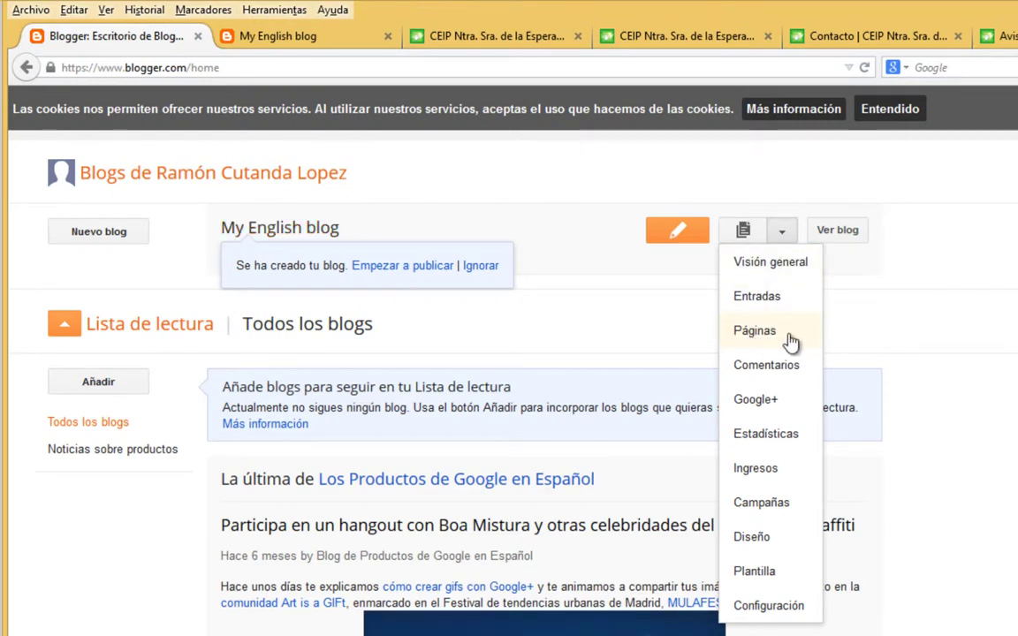
left_click(758, 334)
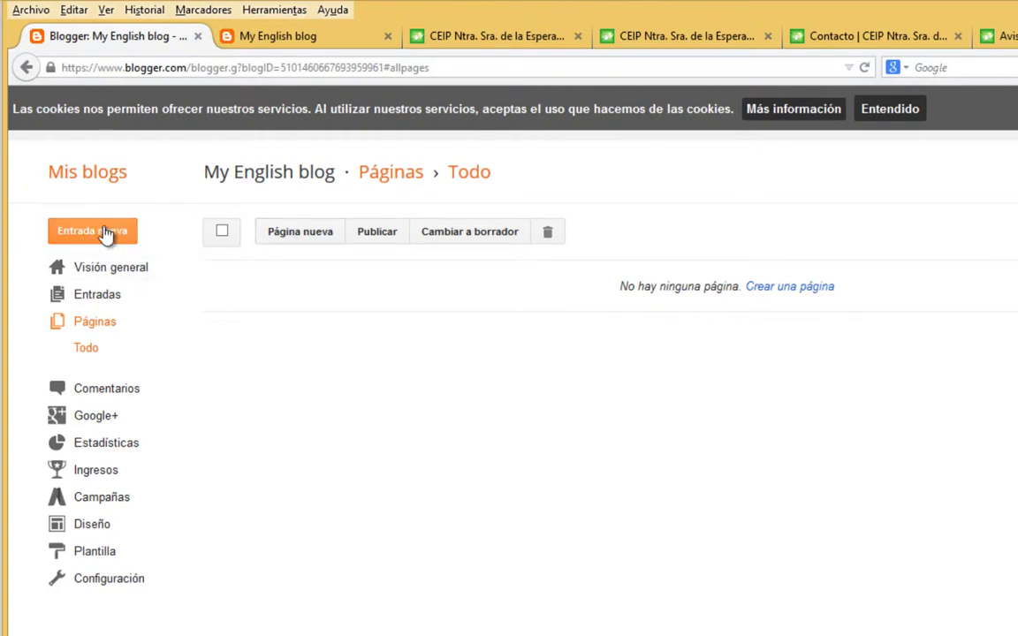
left_click(301, 235)
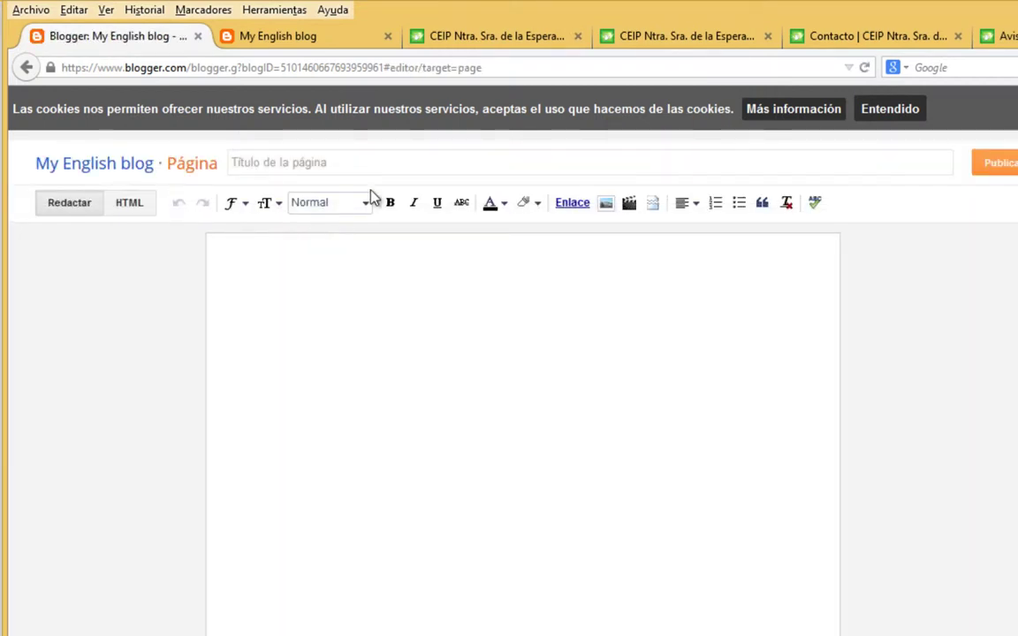
left_click(348, 168)
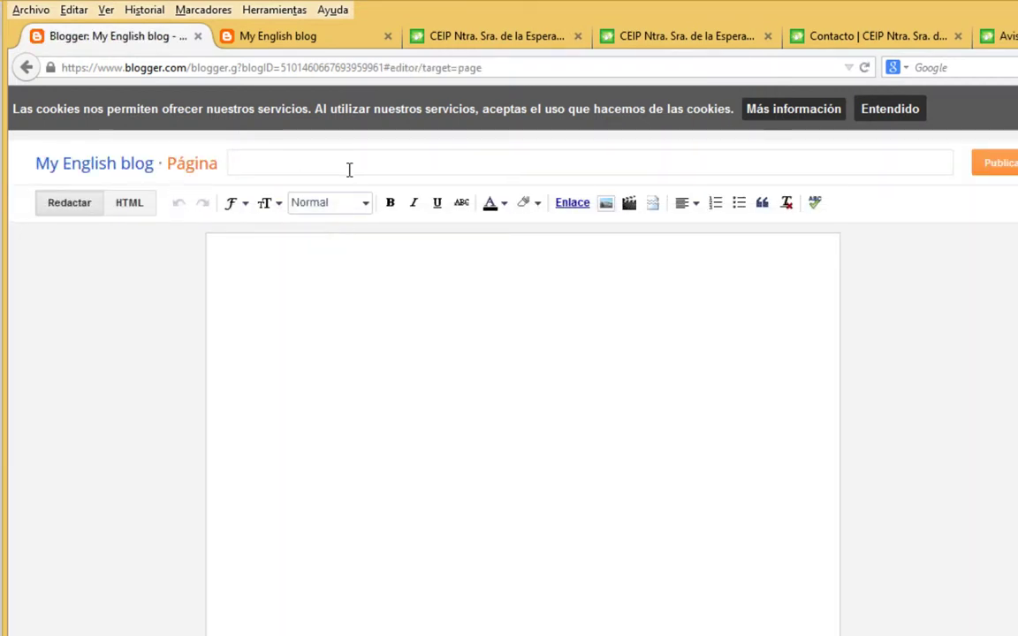
type("About me")
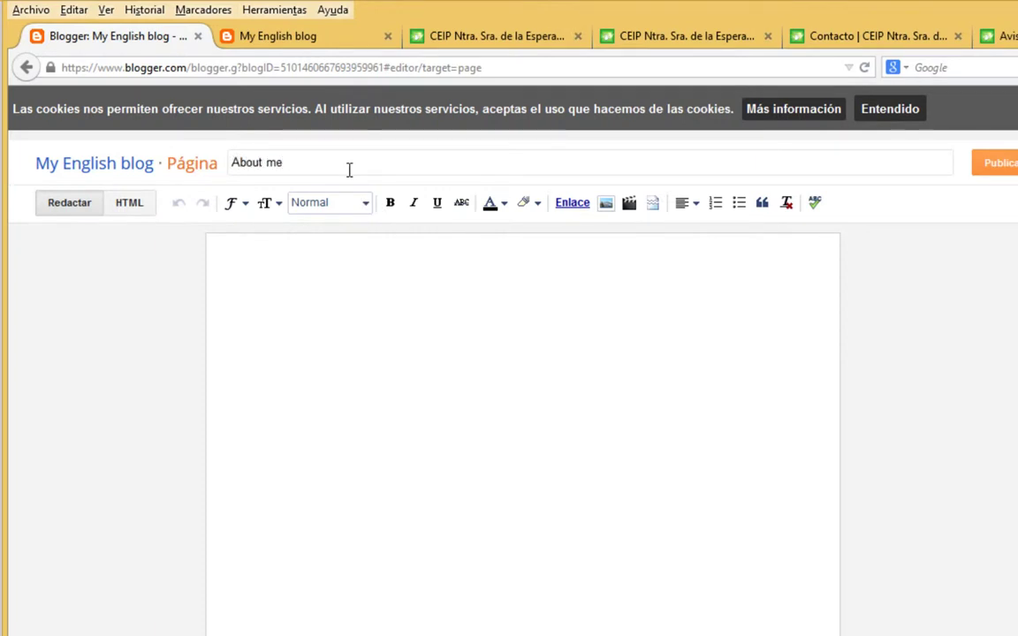
key("ctrl+a")
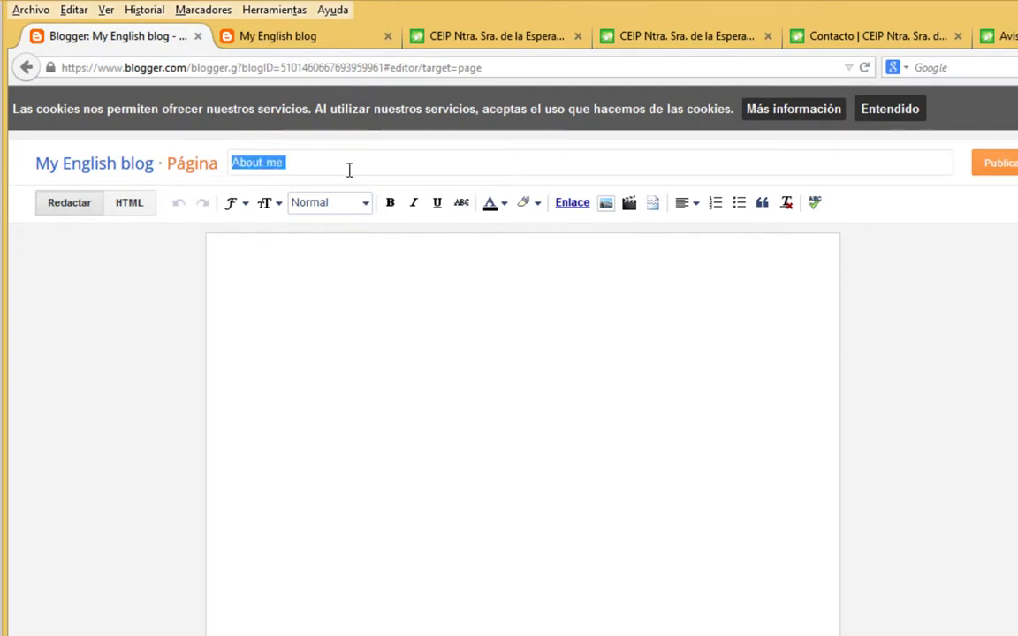
type("SObr")
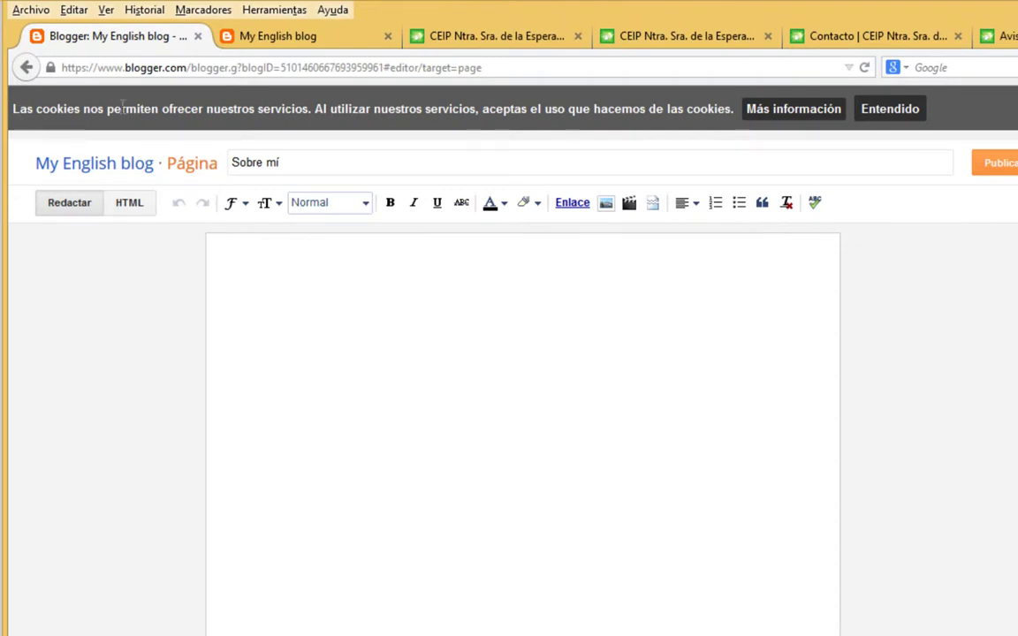
left_click(886, 110)
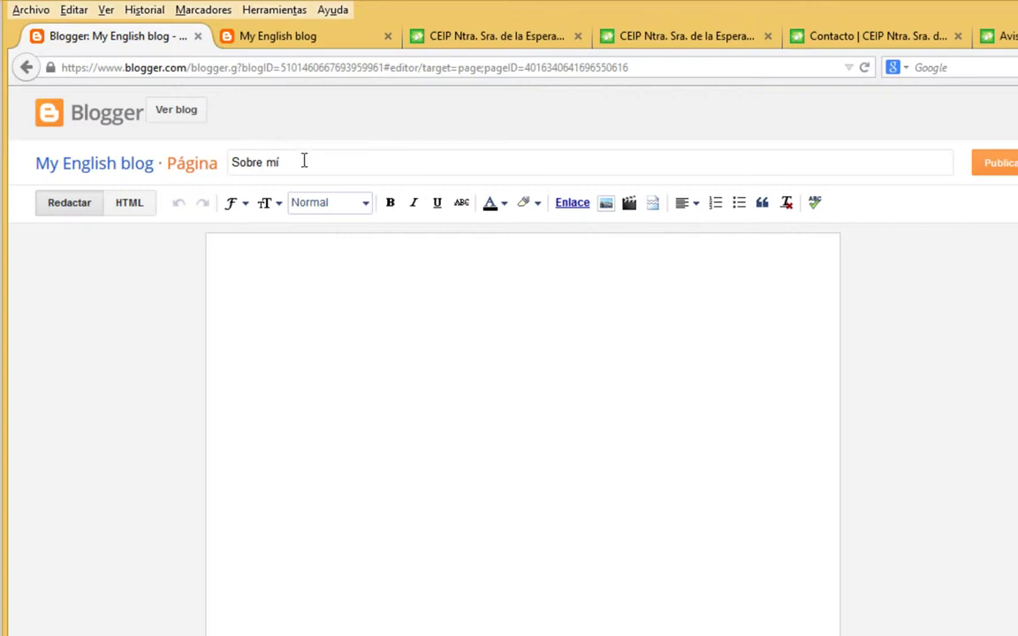
Begin the page body with the author's full name, "trabajo en el CEIP Ntra. Sra. de la Esperanza de Calasparra" and the start of the interests sentence.
left_click(301, 280)
type("Me llamo Ramón CUtand")
key("BackSpace")
key("BackSpace")
type("utanda, trabajo en e")
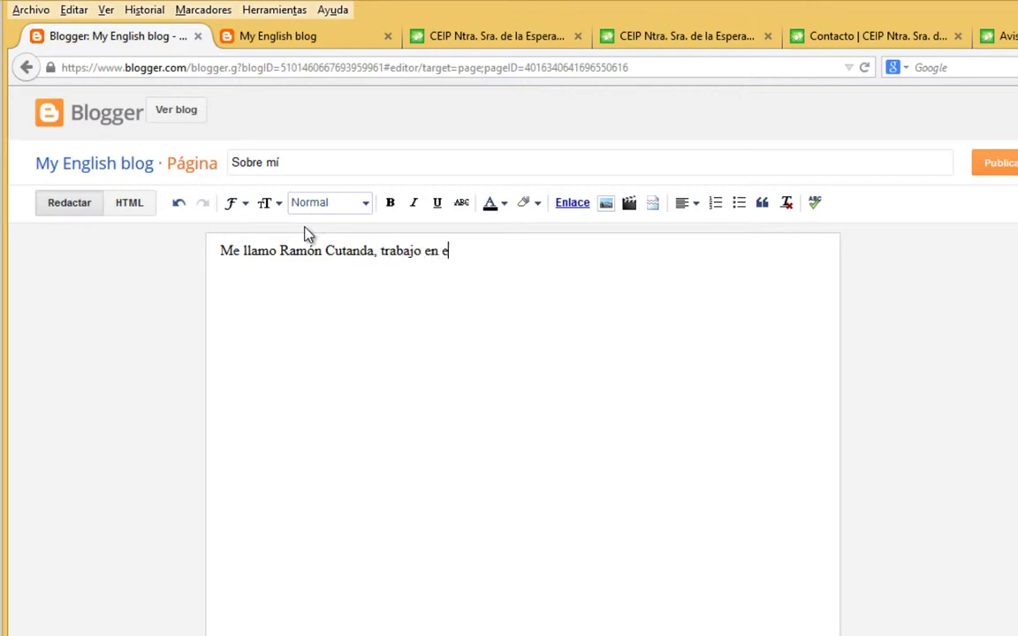
type("l CEIP NTtra. sra. de la Espernz")
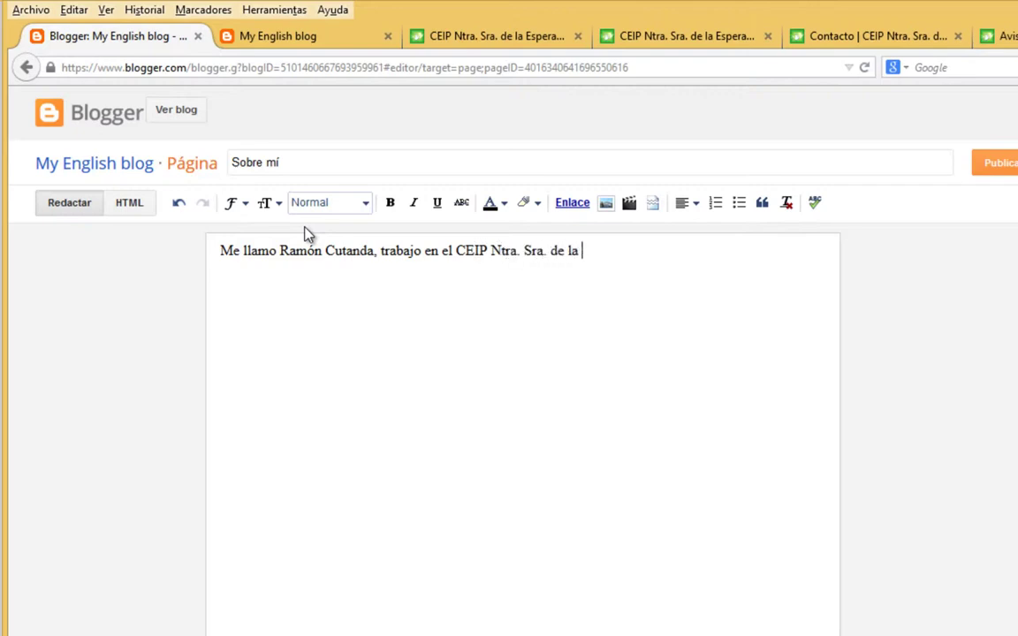
key("BackSpace")
key("BackSpace")
type("anza de Calasparra. Me gusta la fot")
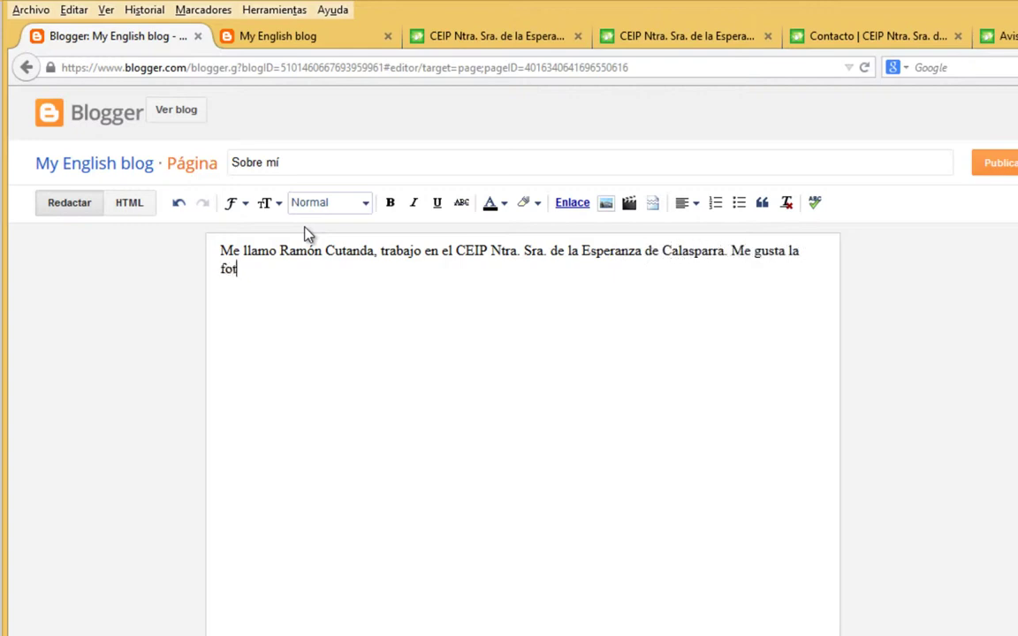
Complete the interests with "fotografía, los ordenadores, las motos" and the filler text "eitywiwy0yh30yh3hnw4", and publish the page.
type("ografía. los ordenadores, las mo")
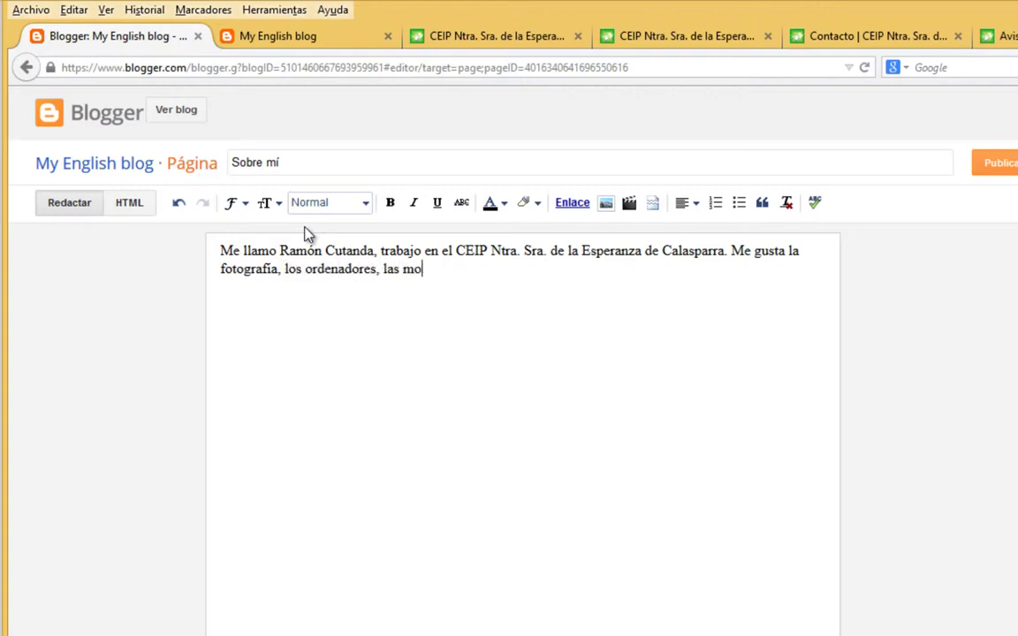
type("tos, eitywiwy0yh30yh3hnw4")
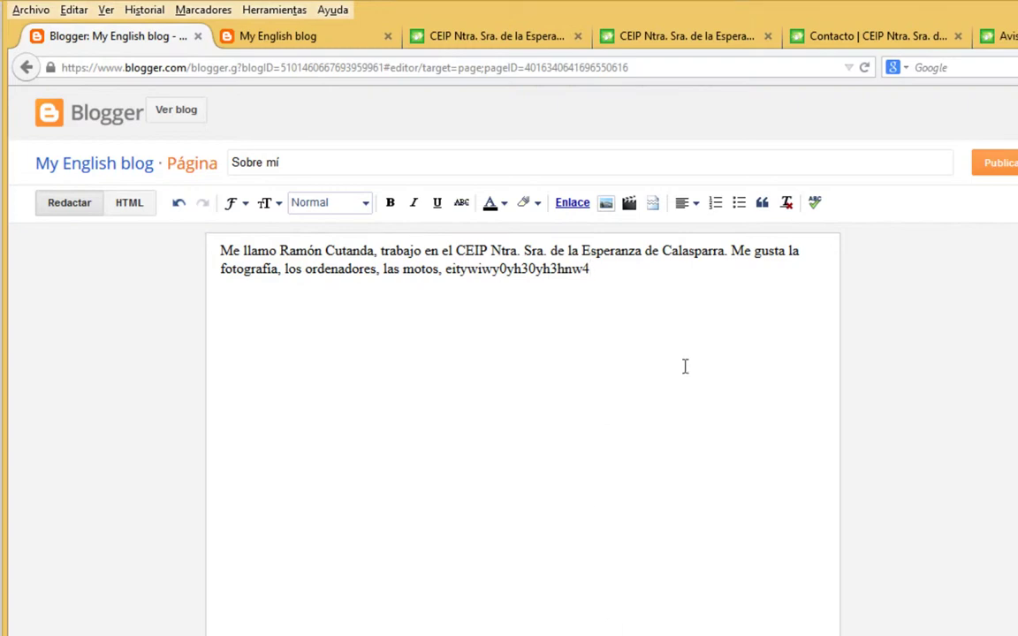
left_click(1010, 175)
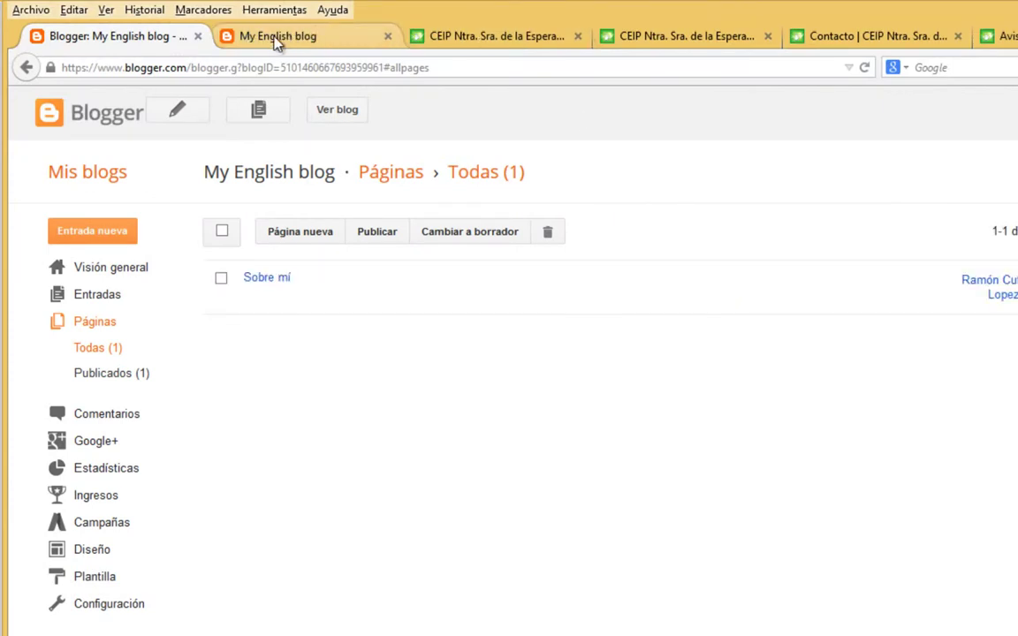
Reload the public view of My English blog to check for the new page.
left_click(320, 40)
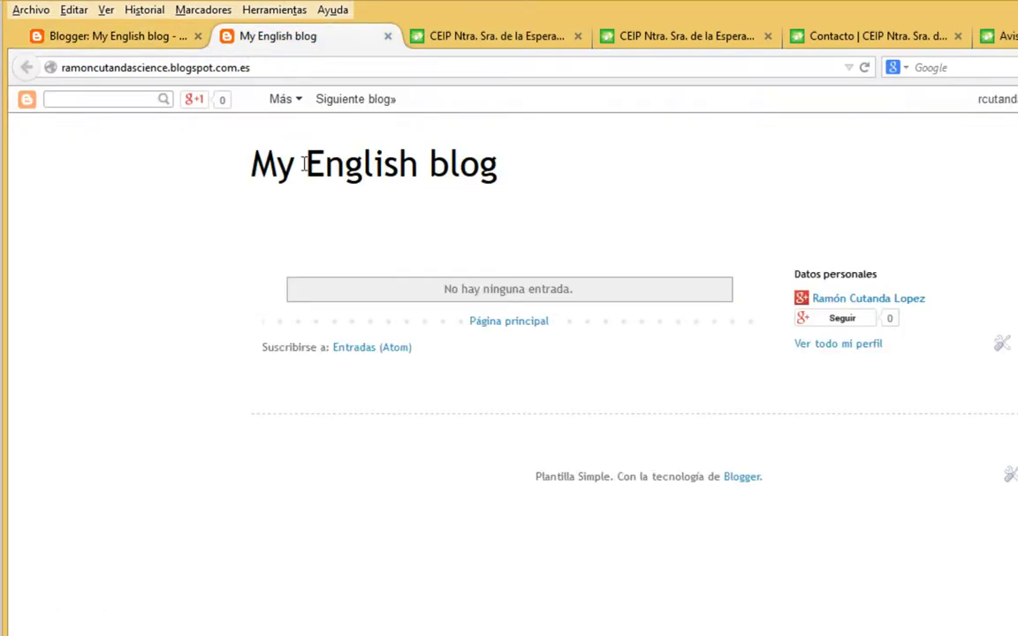
right_click(632, 190)
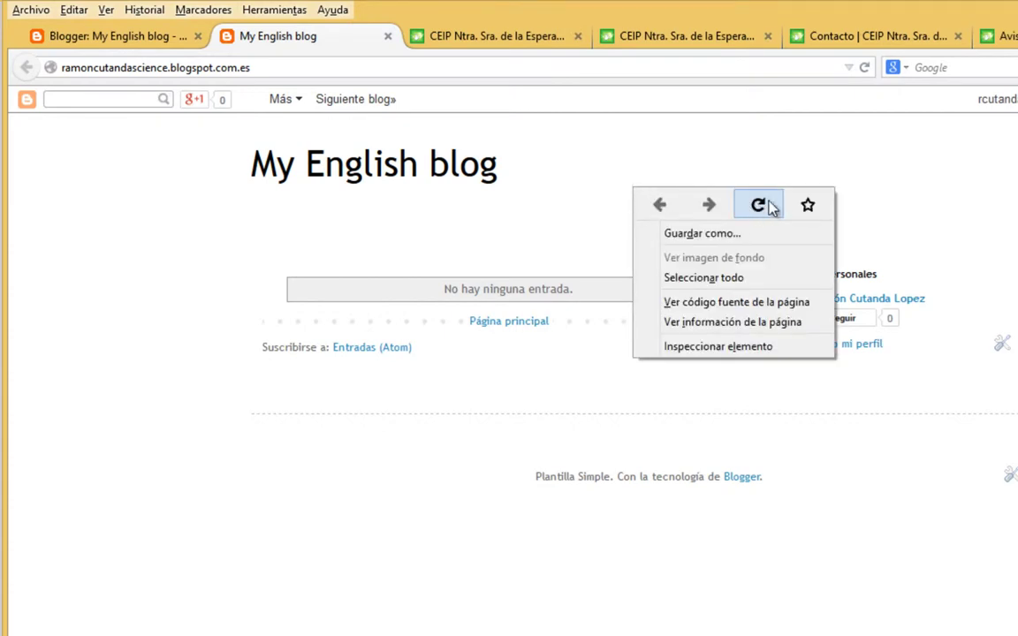
left_click(749, 143)
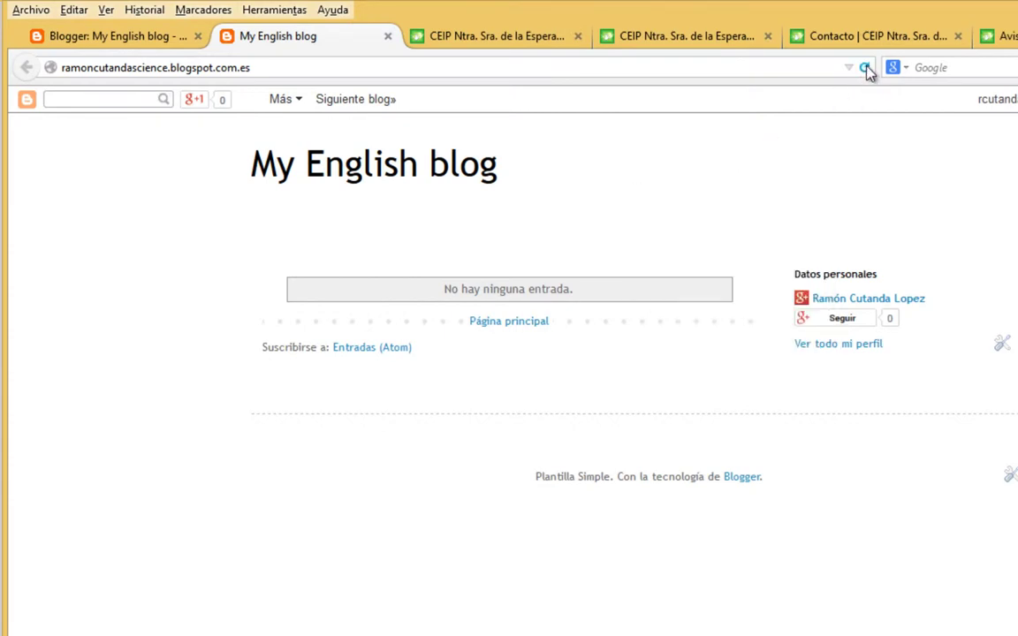
left_click(865, 71)
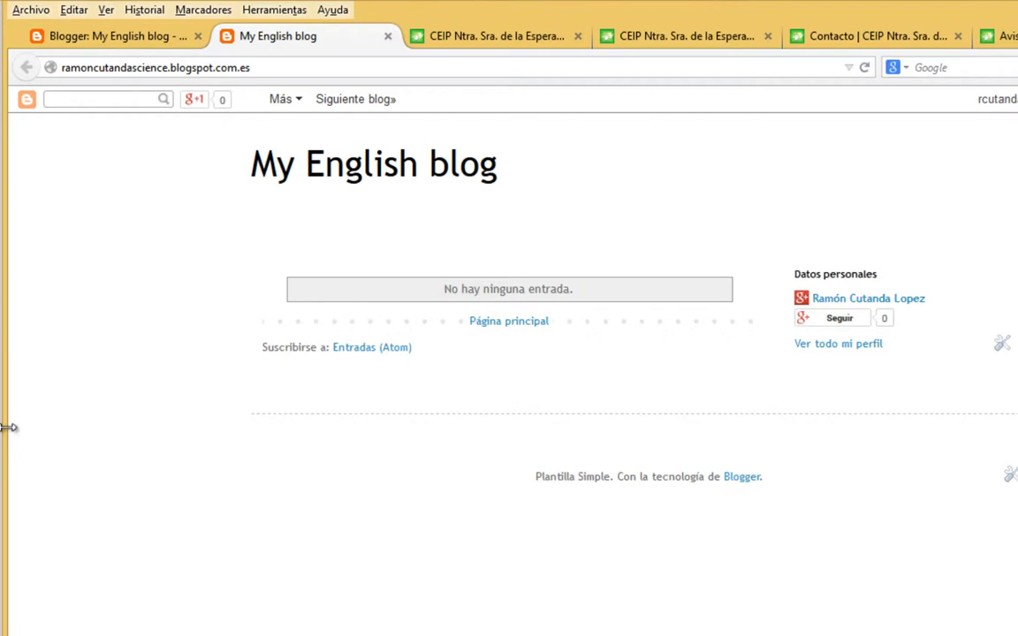
Examine the navigation menus on the school site's home page and compare them with My English blog.
left_click(436, 35)
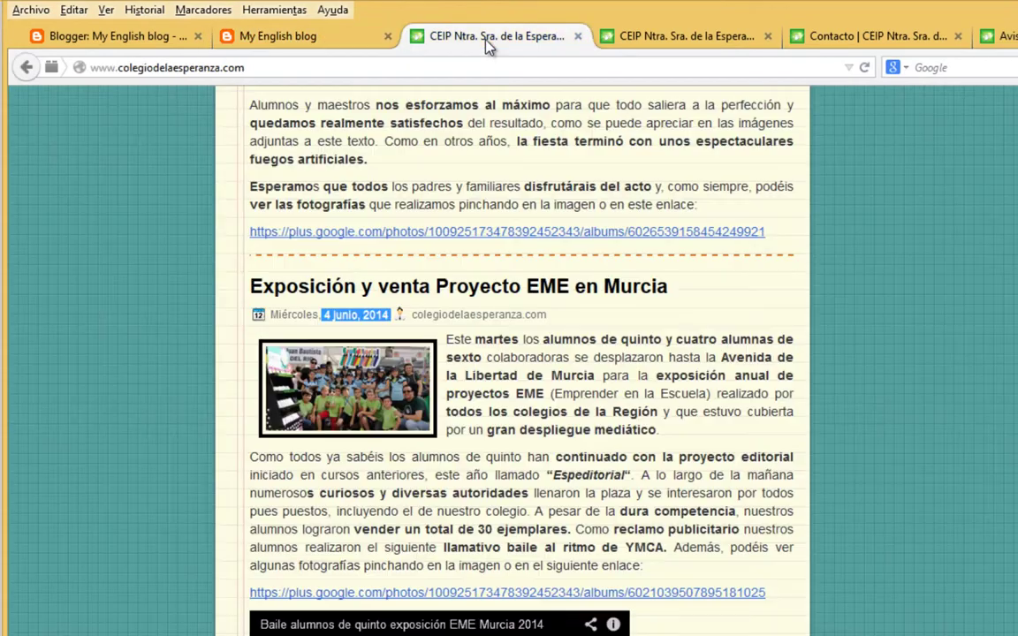
scroll(427, 125, "up", 10)
scroll(475, 146, "up", 5)
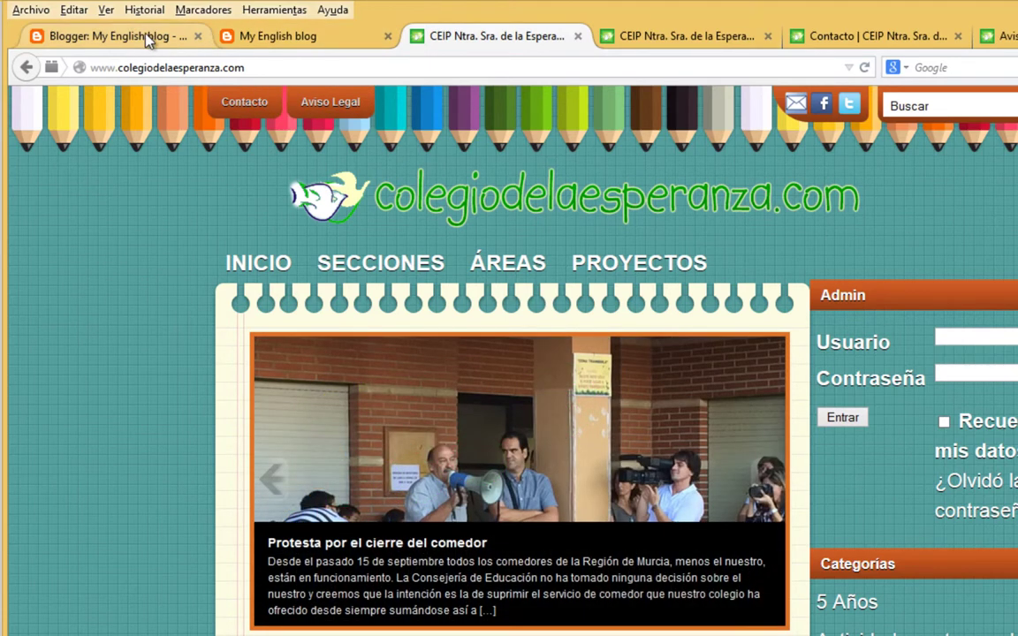
left_click(272, 40)
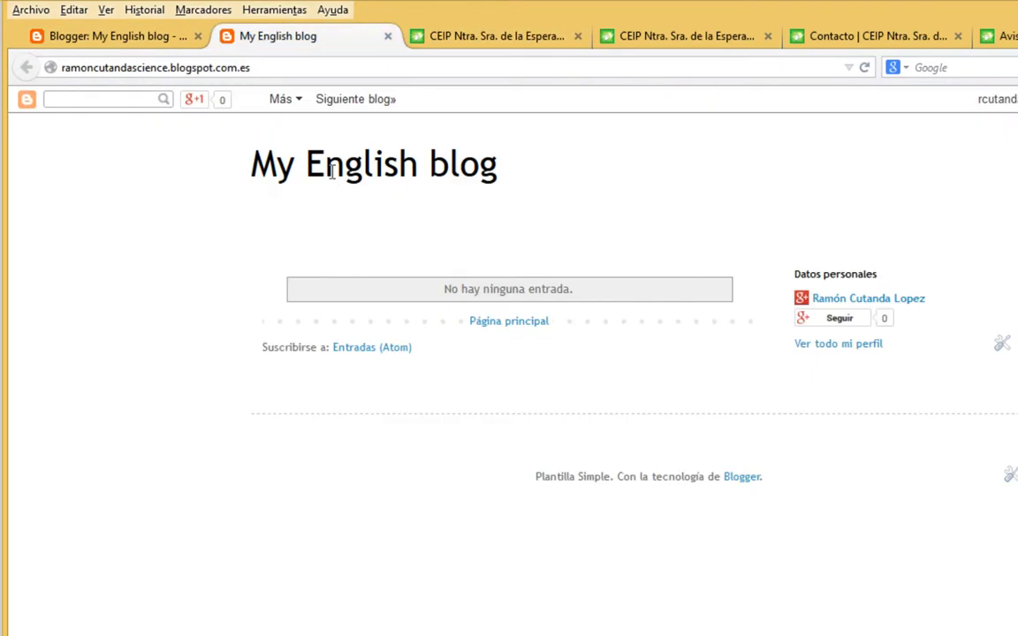
Open the Diseño settings of My English blog from the Blogger dashboard.
left_click(123, 39)
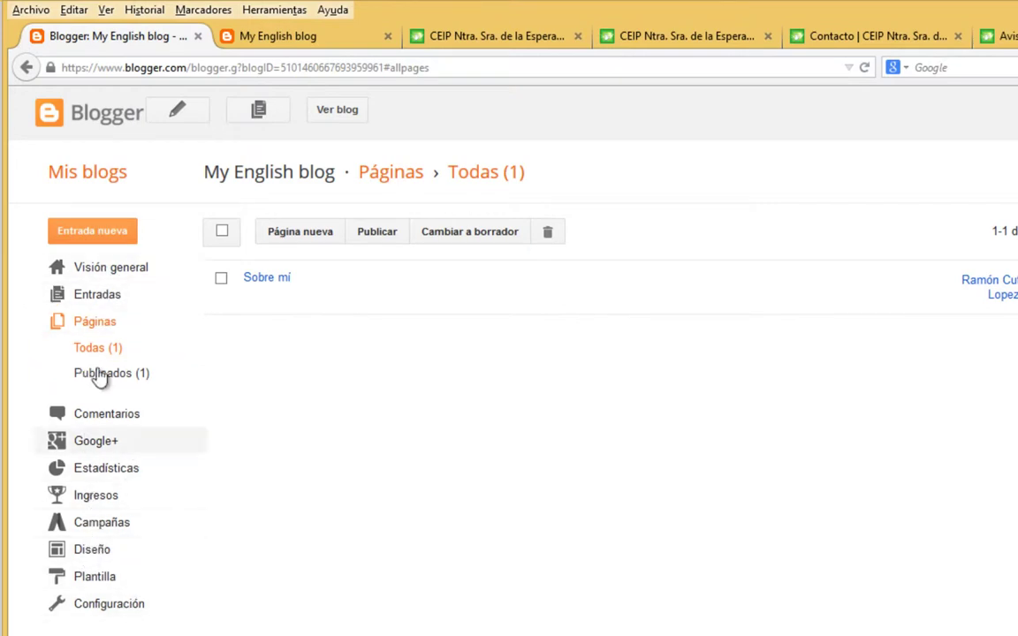
left_click(81, 555)
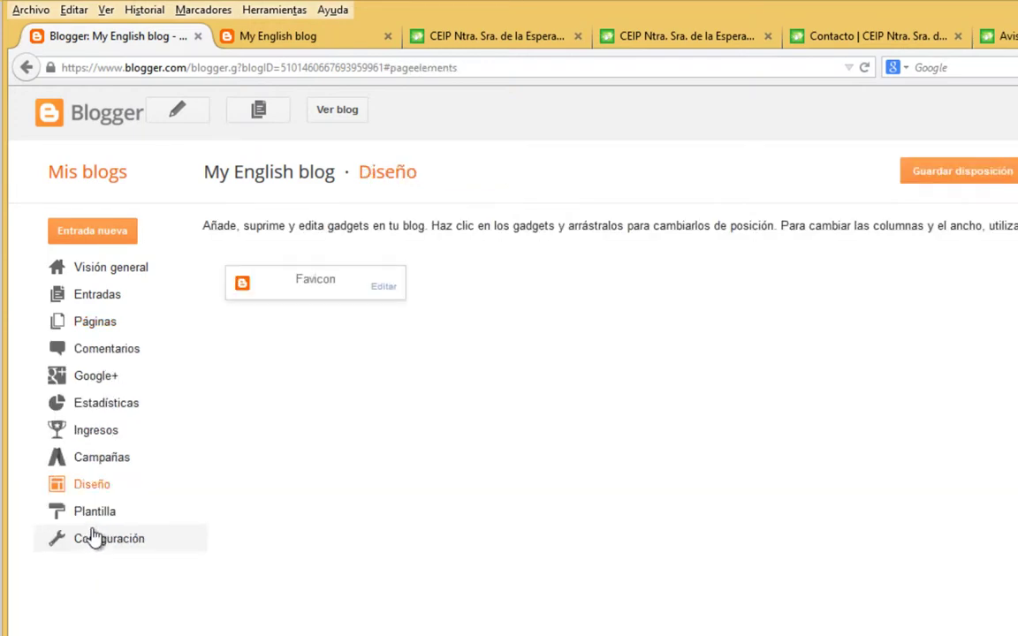
left_click(84, 482)
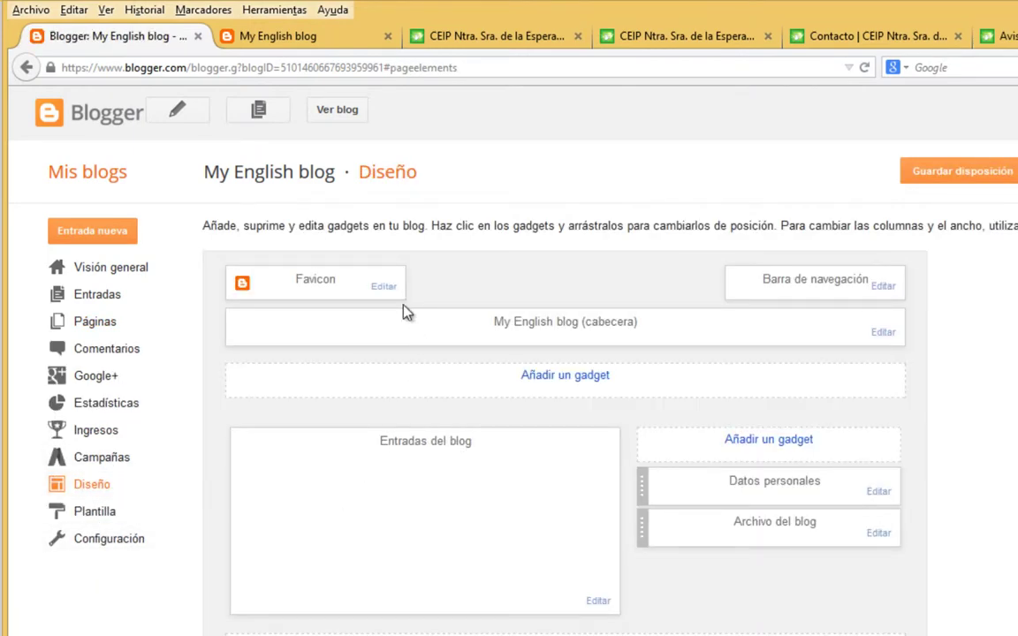
left_click(90, 182)
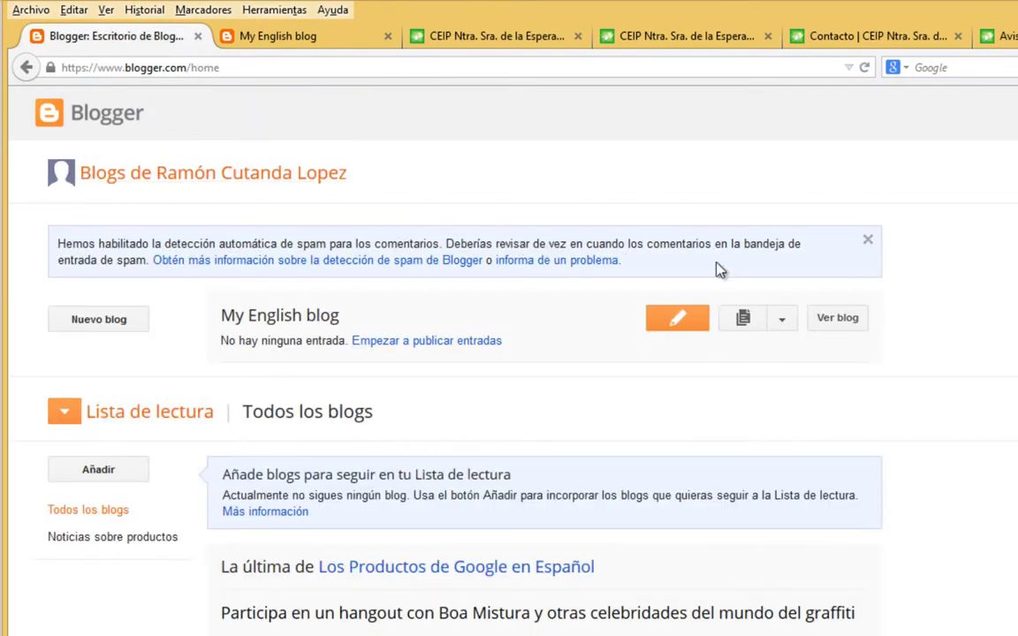
left_click(783, 328)
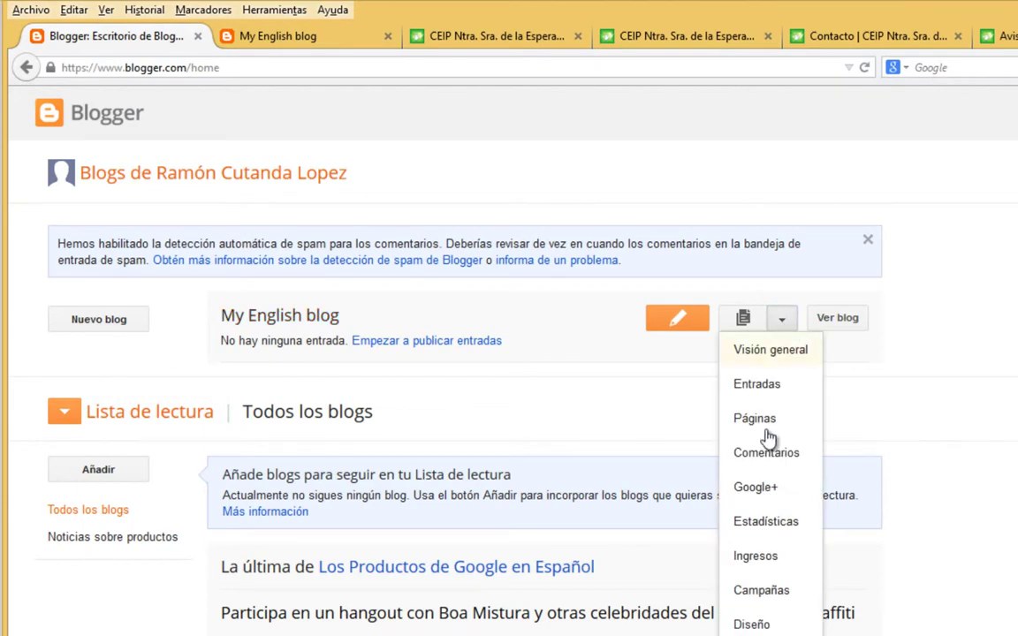
left_click(752, 624)
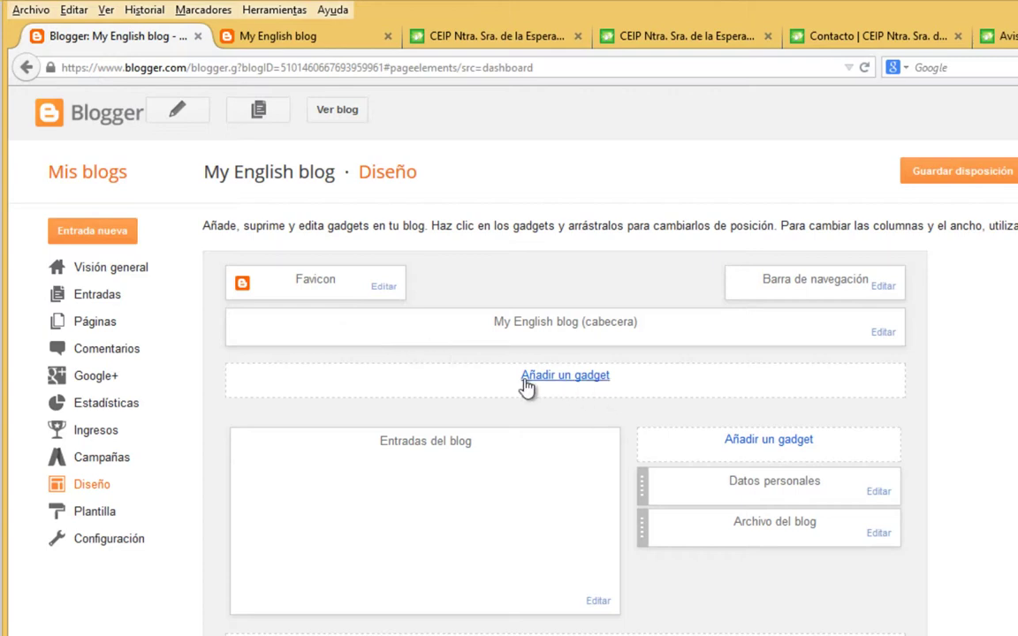
Add a Páginas gadget to the layout area directly beneath the blog header.
left_click(587, 377)
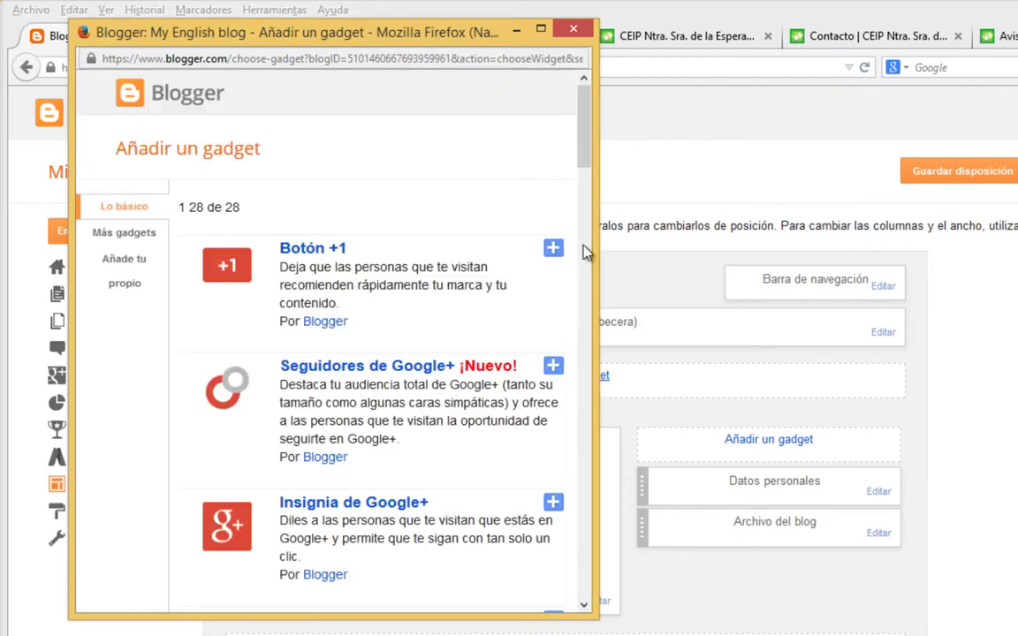
left_click_drag(585, 131, 609, 145)
scroll(609, 227, "down", 10)
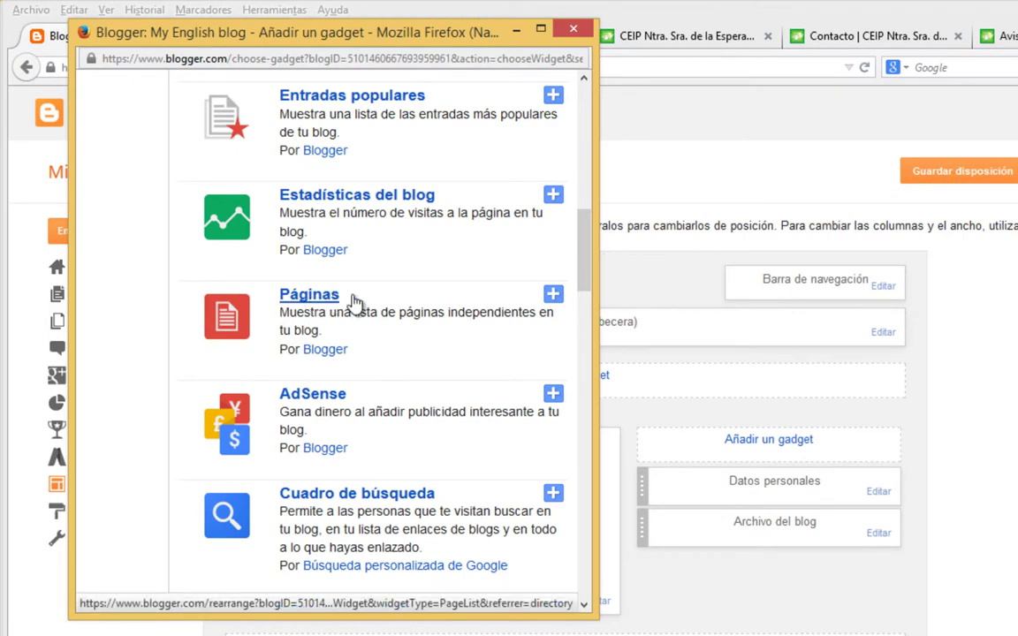
left_click(554, 300)
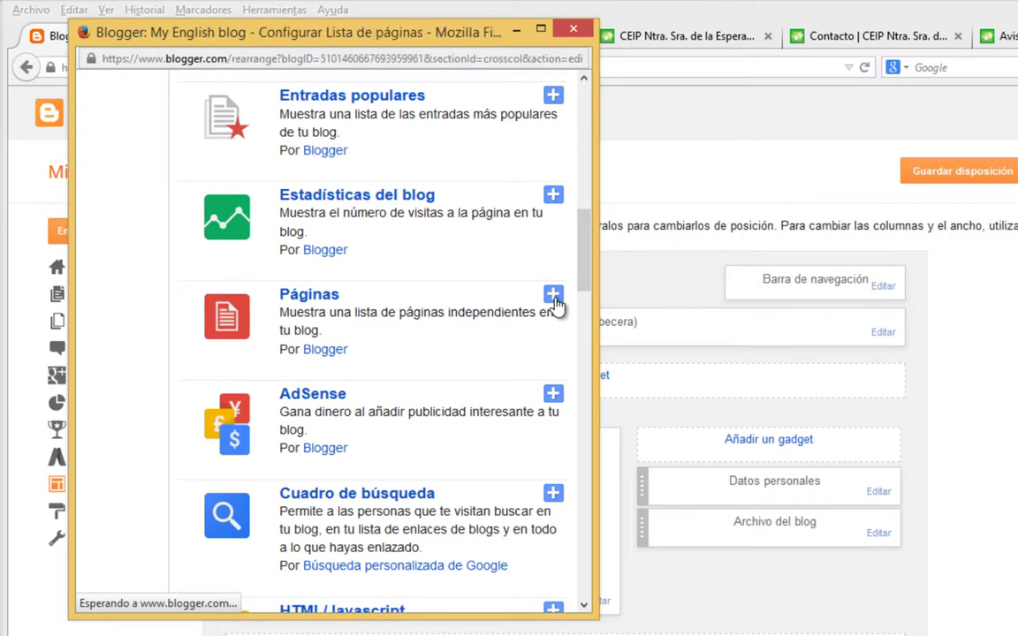
Include the Sobre mí page in the gadget's page list and save the gadget.
left_click(200, 229)
double_click(200, 229)
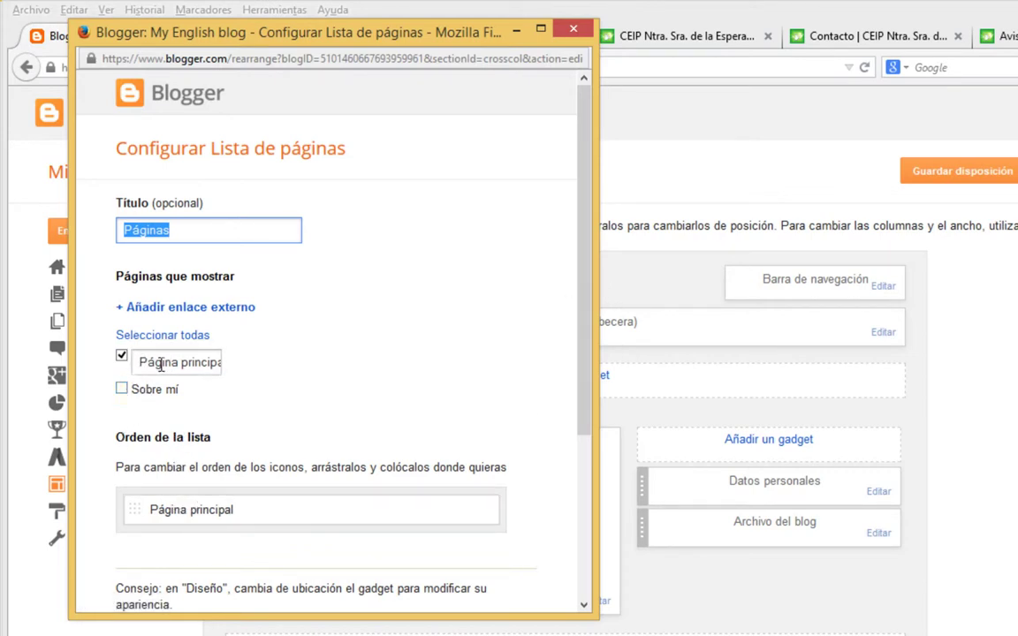
left_click(123, 390)
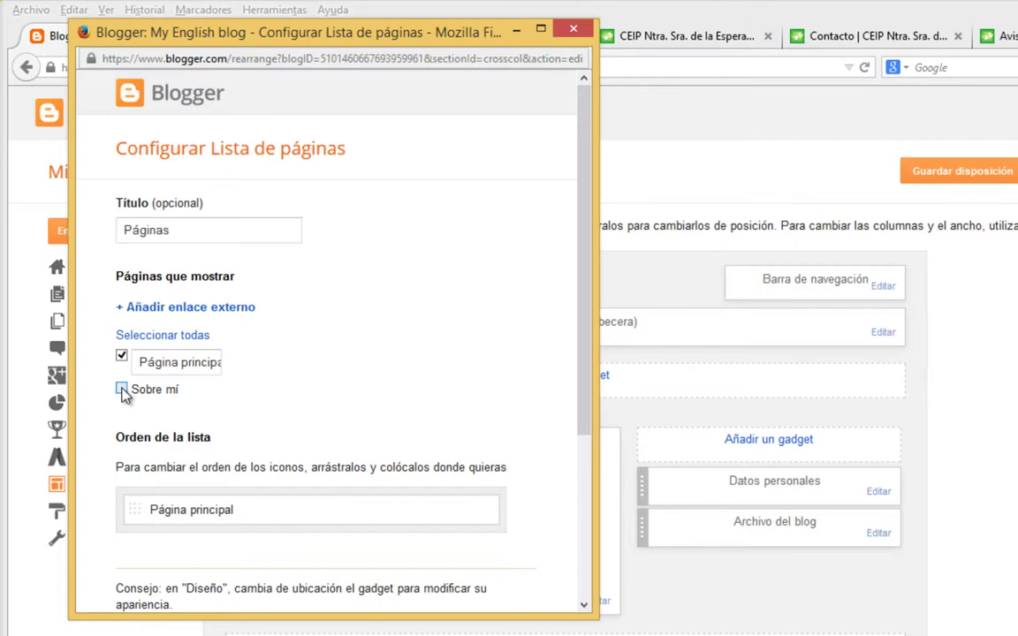
scroll(452, 309, "down", 5)
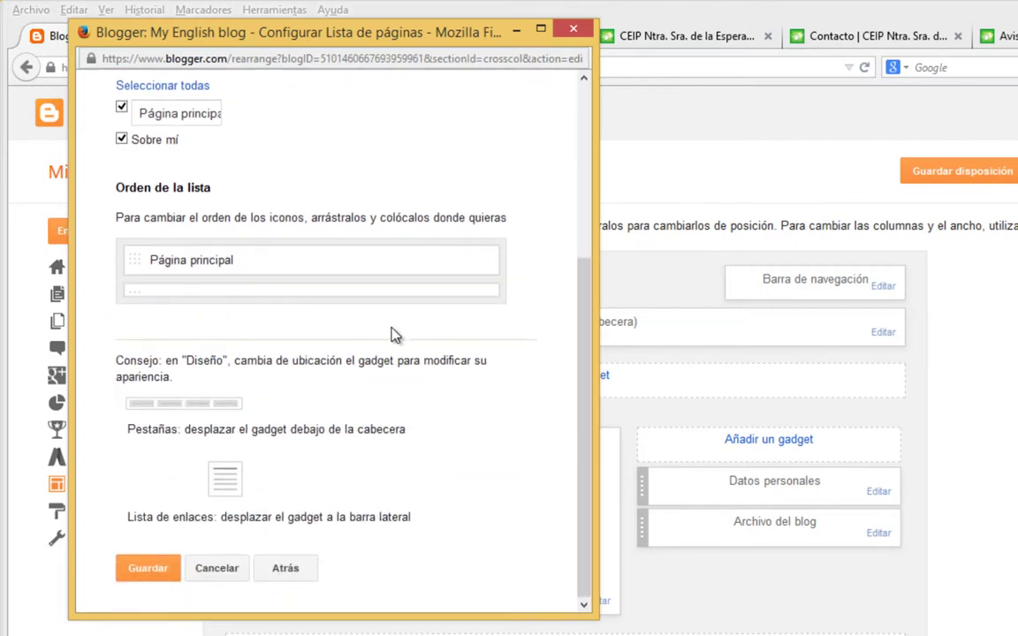
left_click(144, 575)
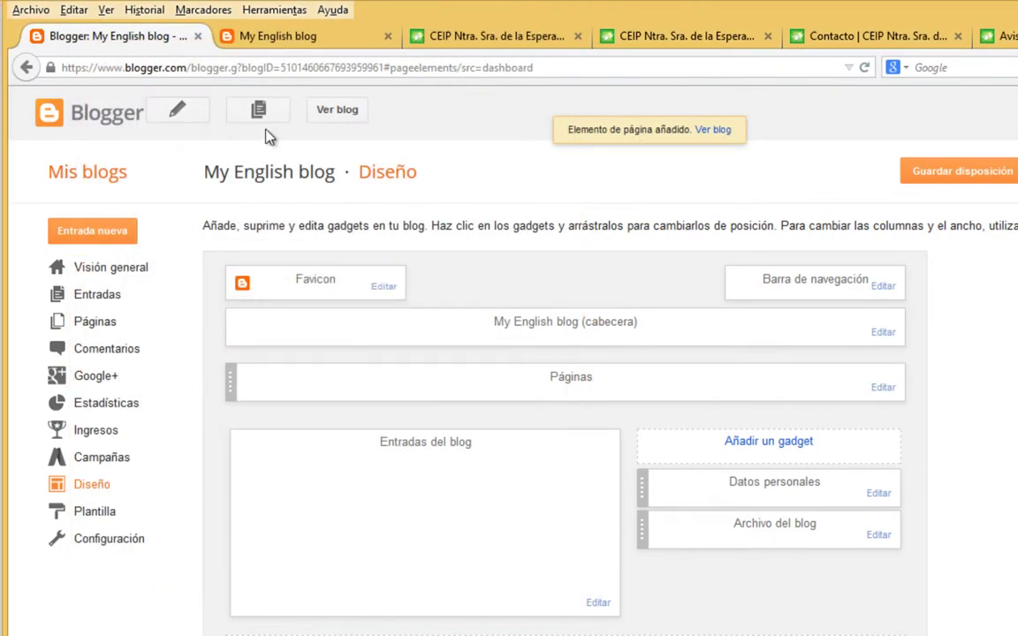
Reload the public view of My English blog and view the Sobre mí page through its page menu.
left_click(331, 33)
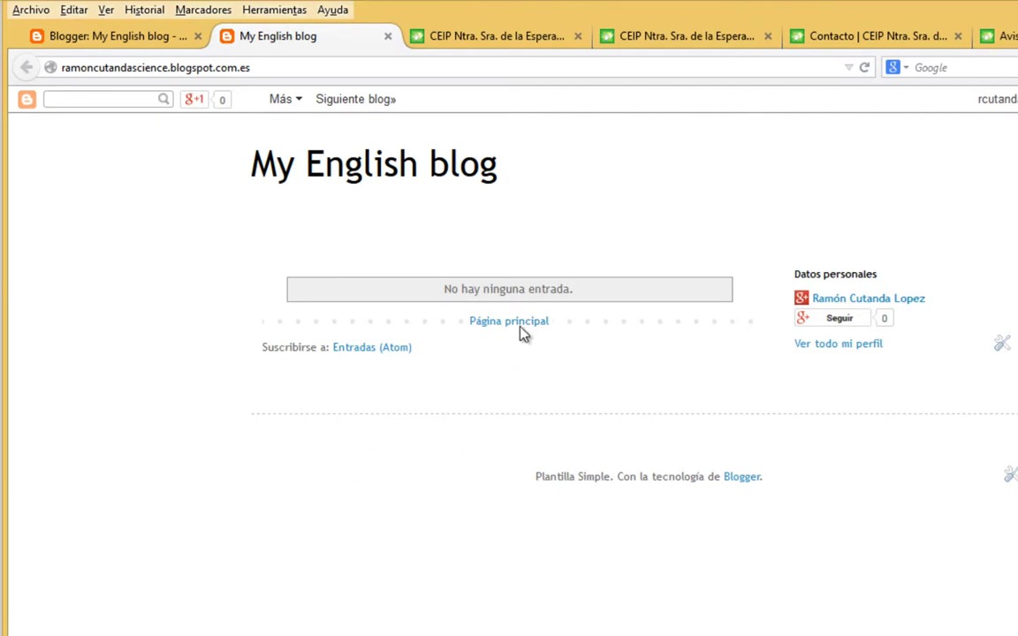
right_click(534, 225)
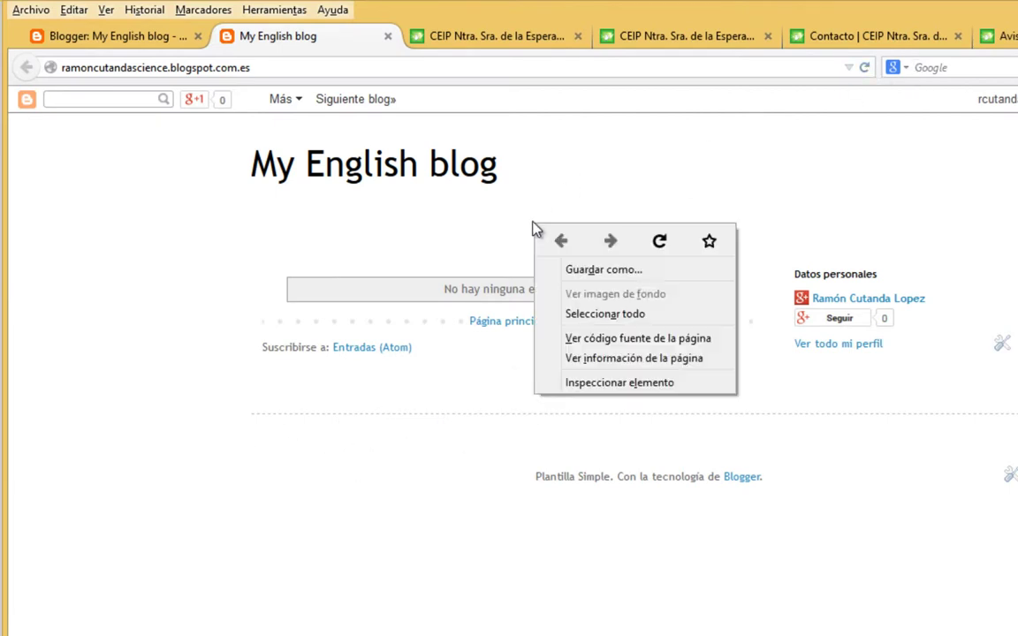
left_click(660, 243)
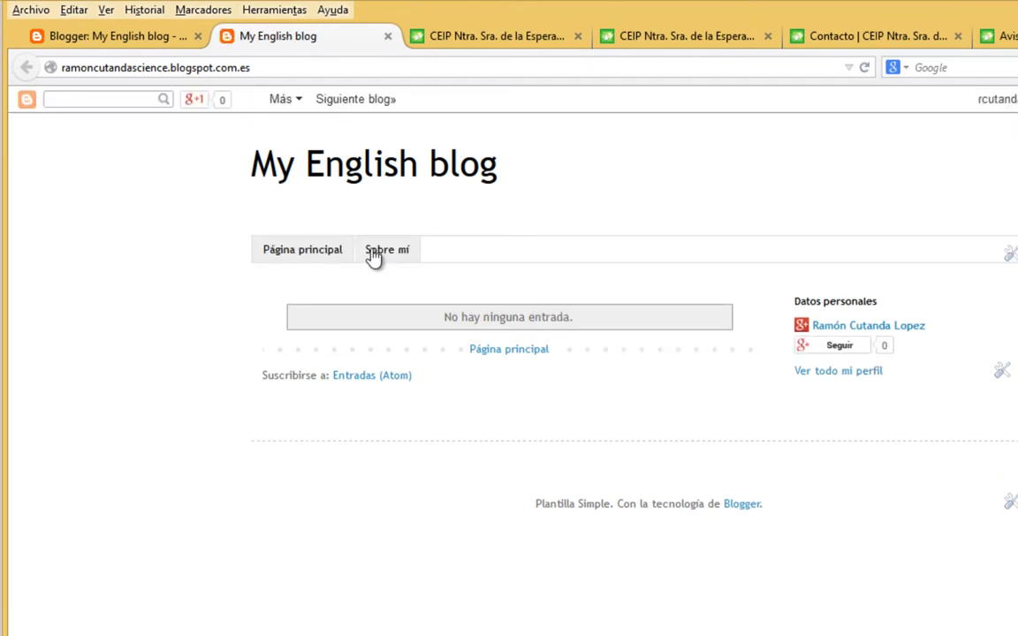
left_click(401, 254)
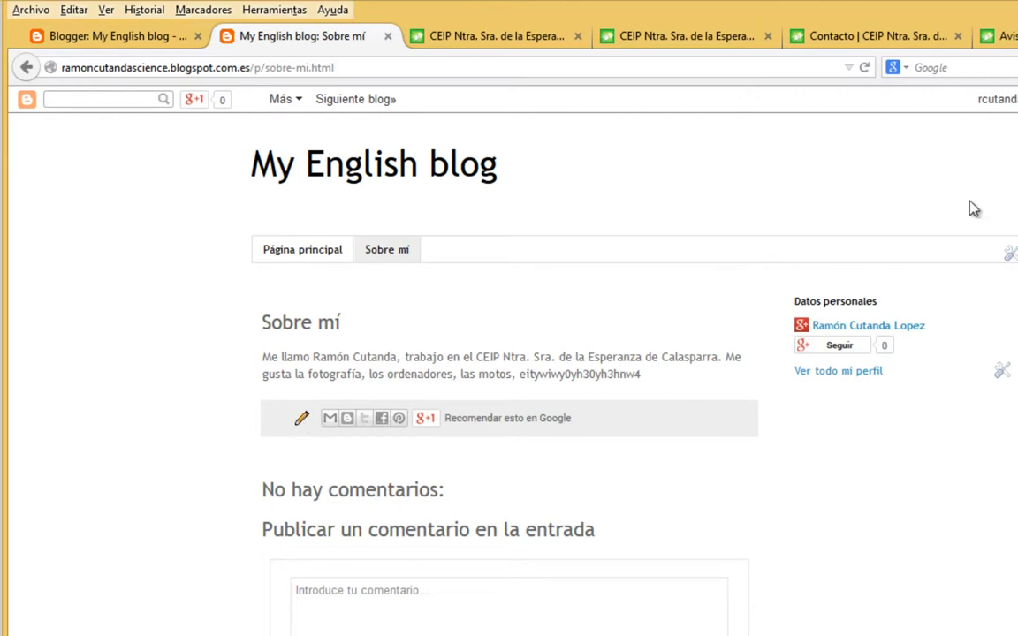
double_click(981, 99)
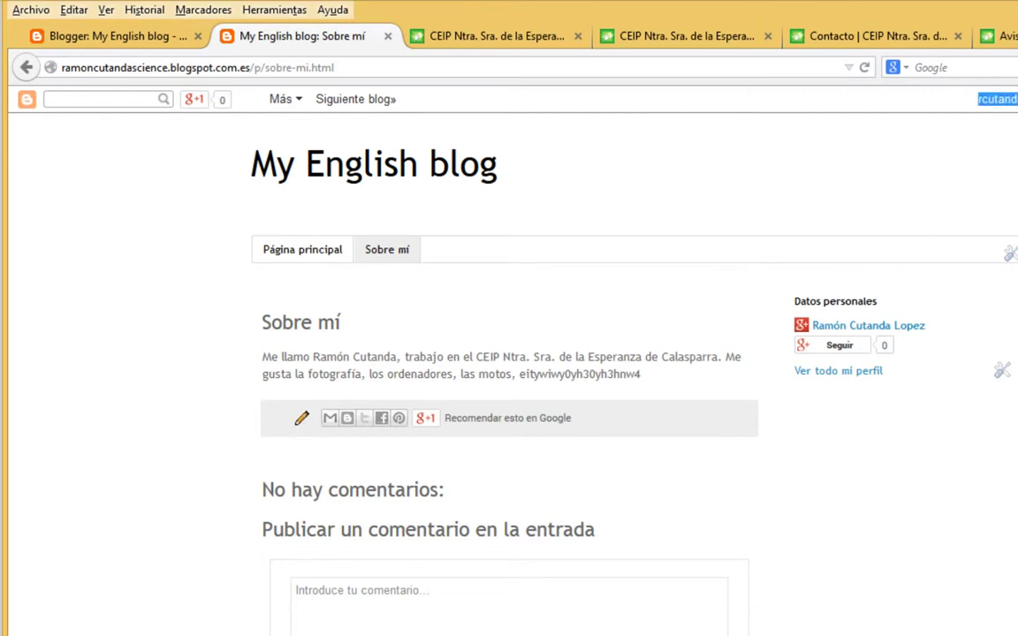
Edit the Sobre mí page to delete the filler text "eitywiwy0yh30yh3hnw4" with its preceding comma, and update the page.
left_click(301, 419)
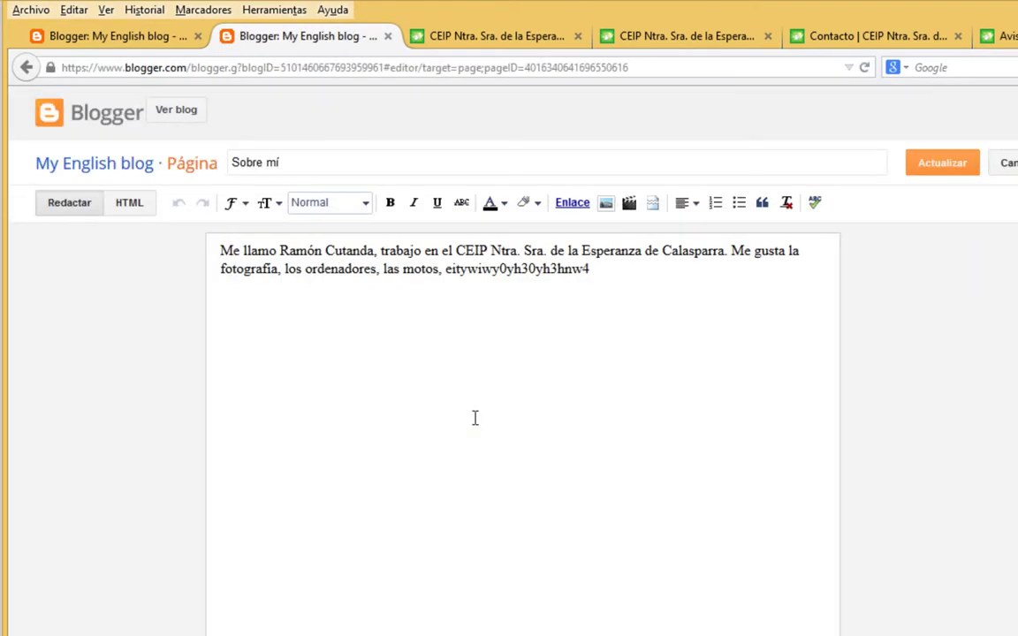
left_click_drag(587, 269, 444, 270)
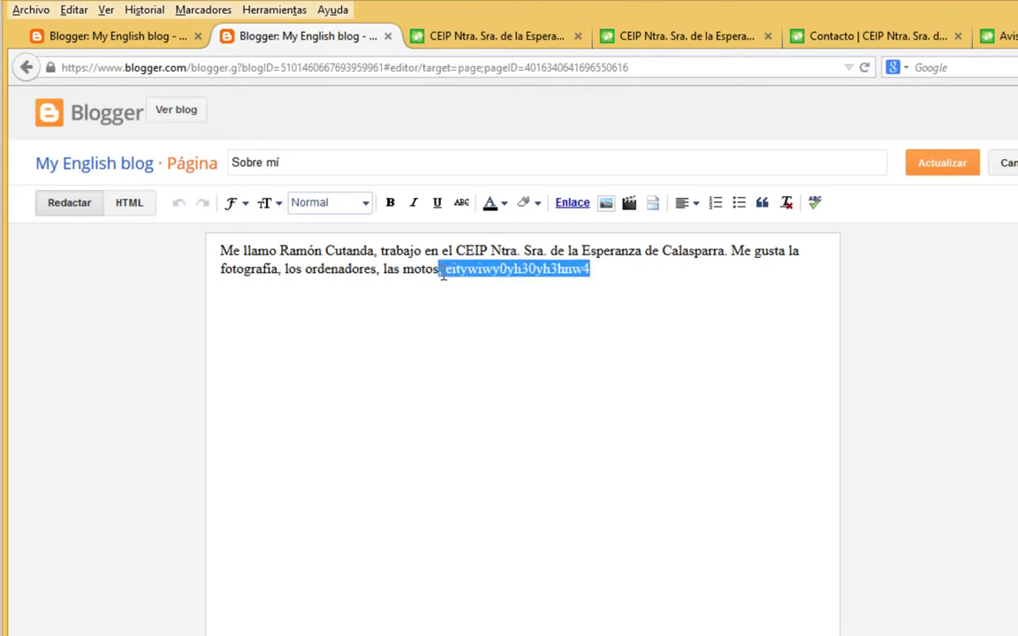
key("BackSpace")
left_click(941, 168)
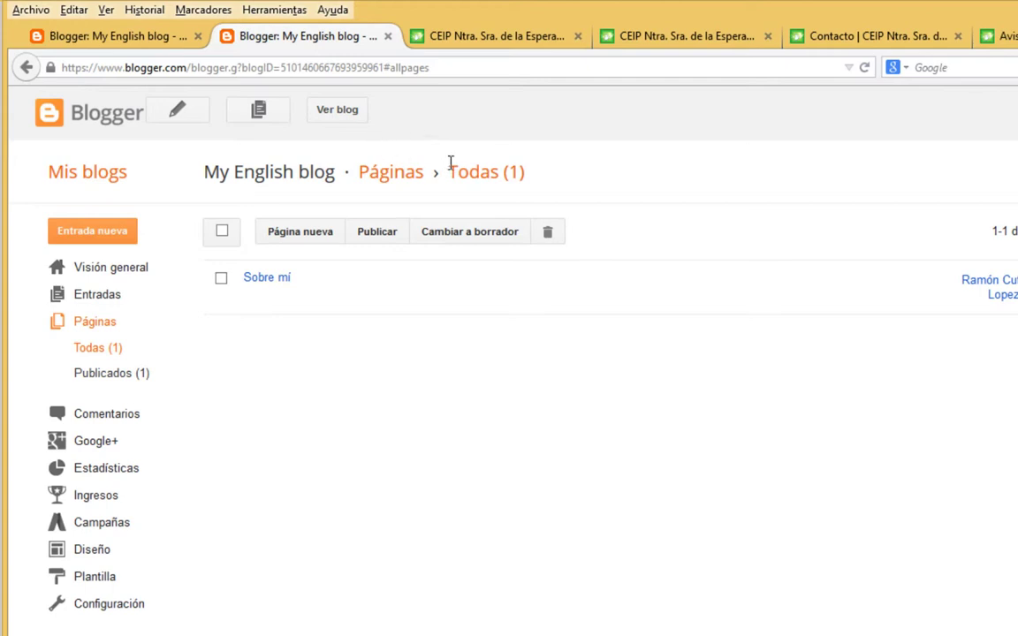
View the public blog again, close the leftover page list, and compare the blog's sidebar with the Diseño layout.
left_click(336, 110)
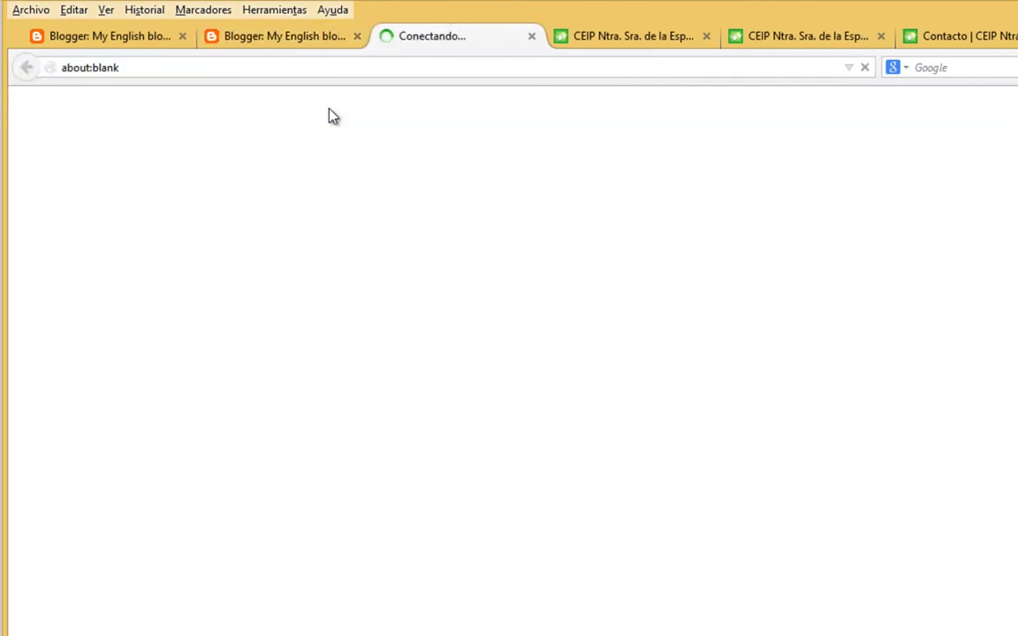
left_click(358, 36)
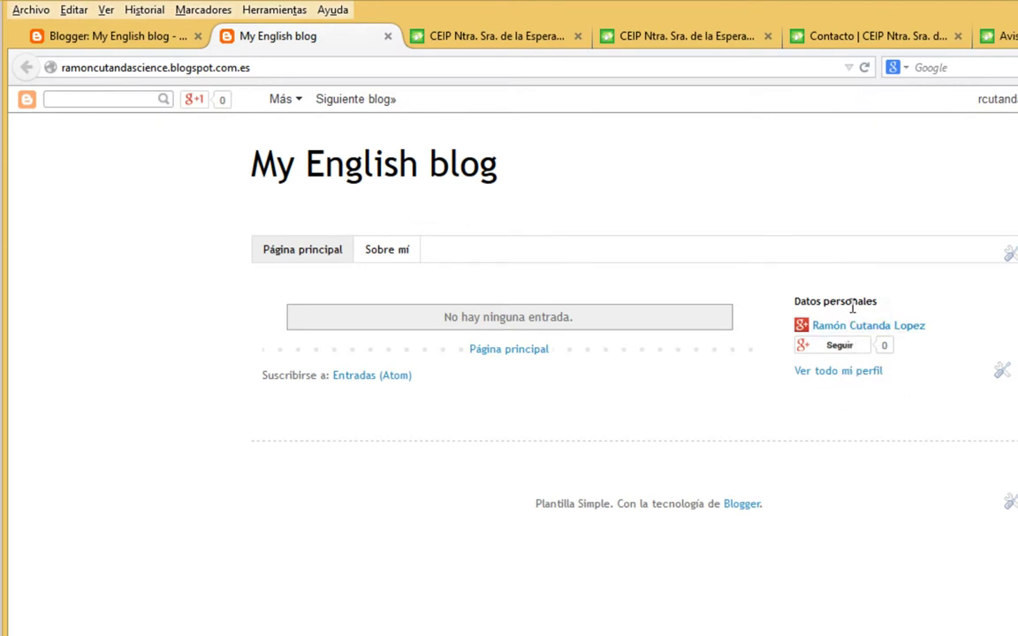
left_click(135, 37)
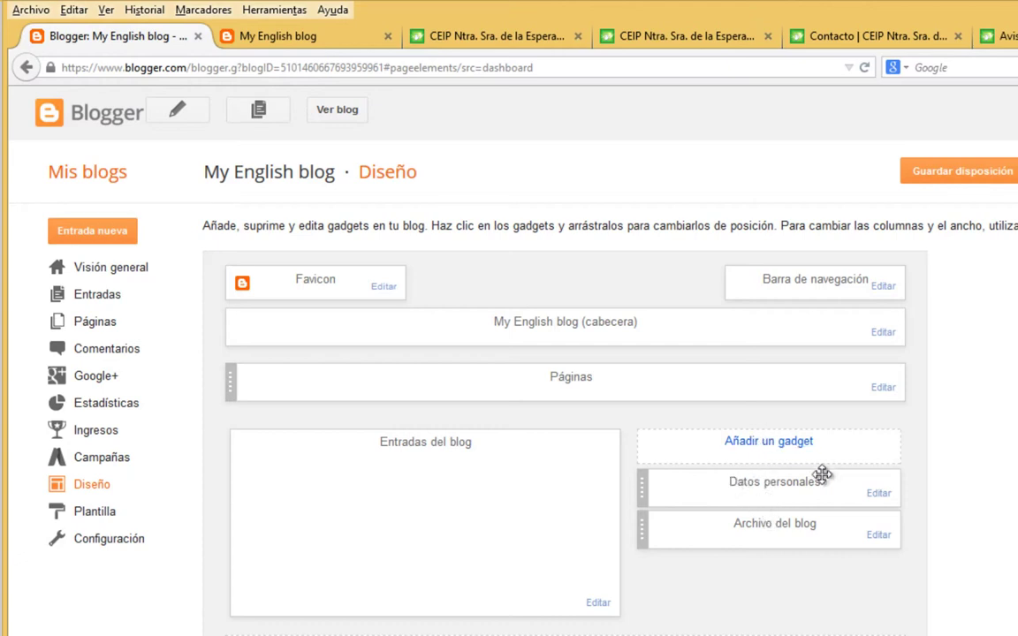
left_click(281, 37)
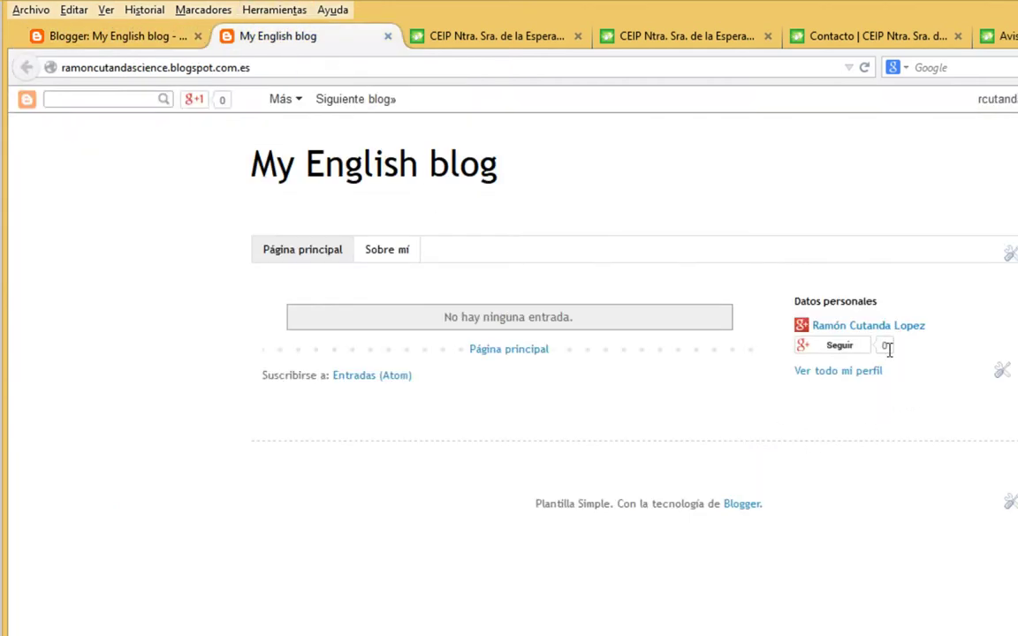
left_click(812, 326)
Add a Lista de enlaces gadget to the sidebar in the Diseño layout of My English blog.
left_click(130, 35)
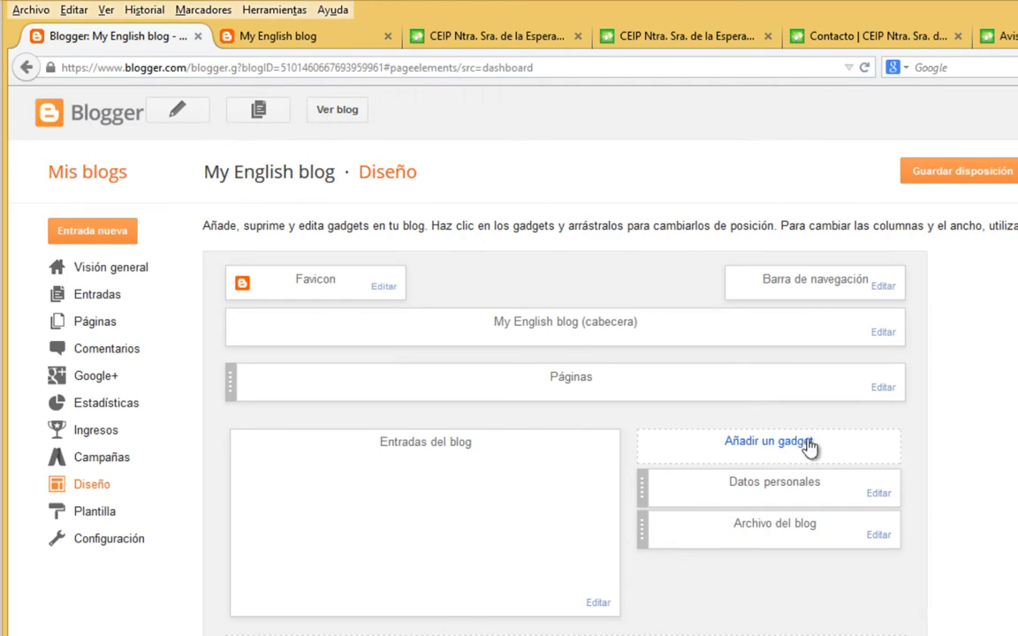
left_click(768, 441)
left_click_drag(579, 154, 623, 323)
scroll(520, 309, "down", 10)
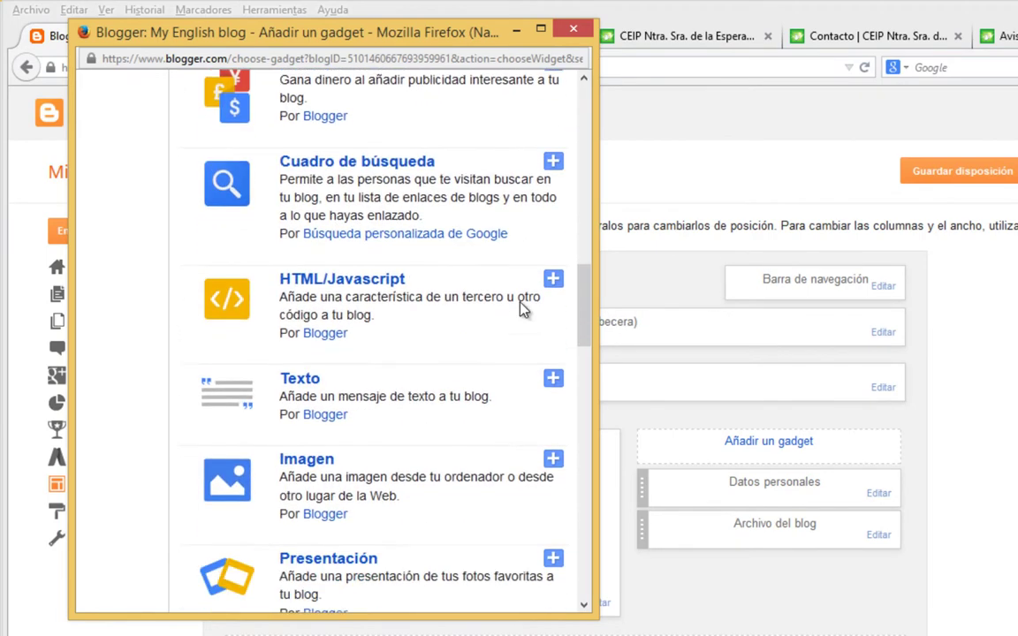
scroll(522, 307, "down", 3)
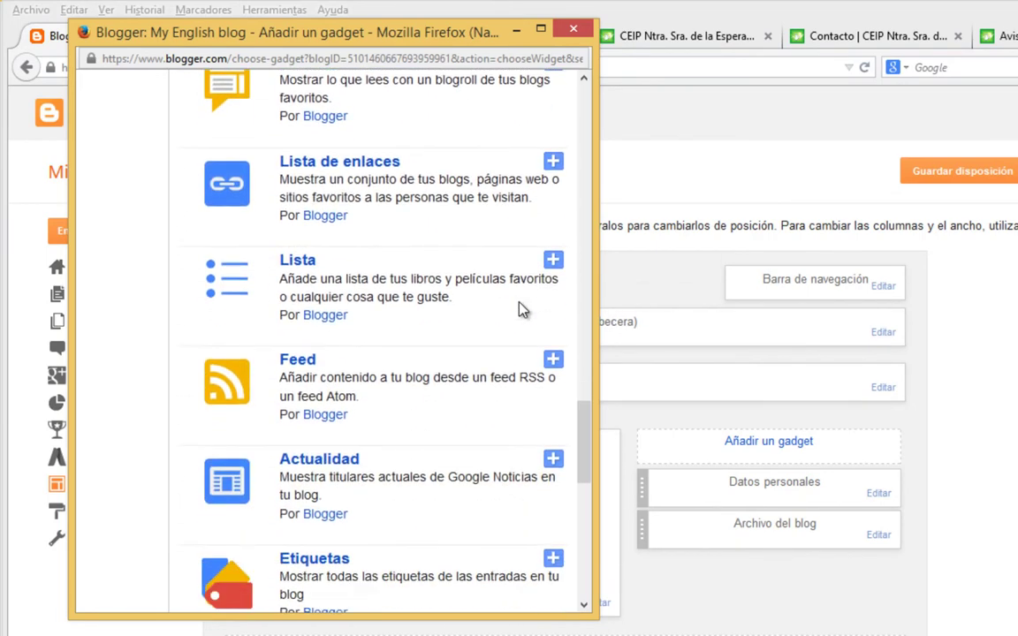
scroll(474, 266, "up", 2)
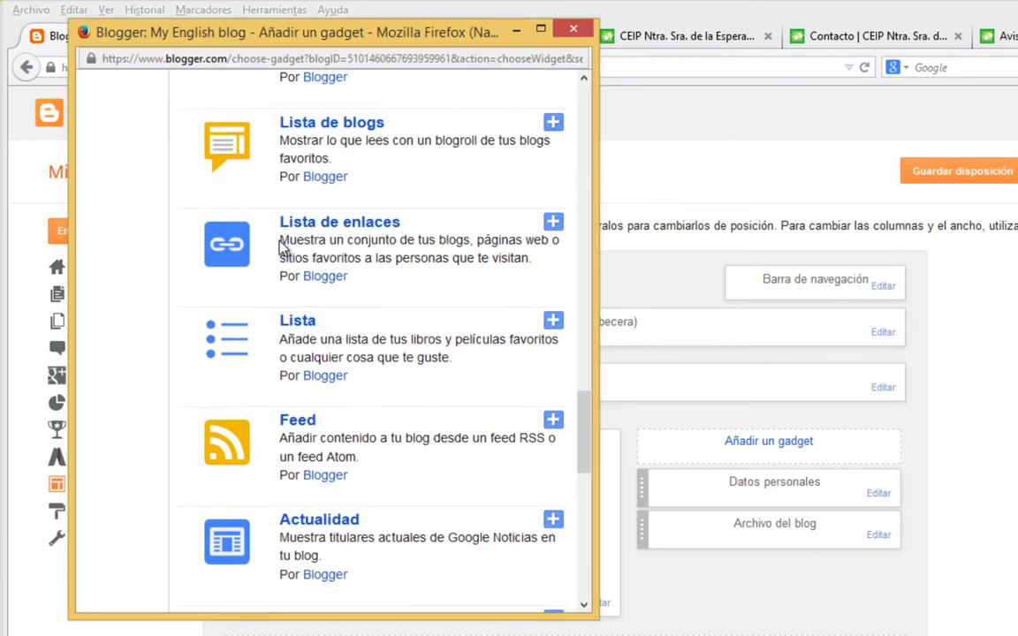
left_click_drag(280, 240, 536, 241)
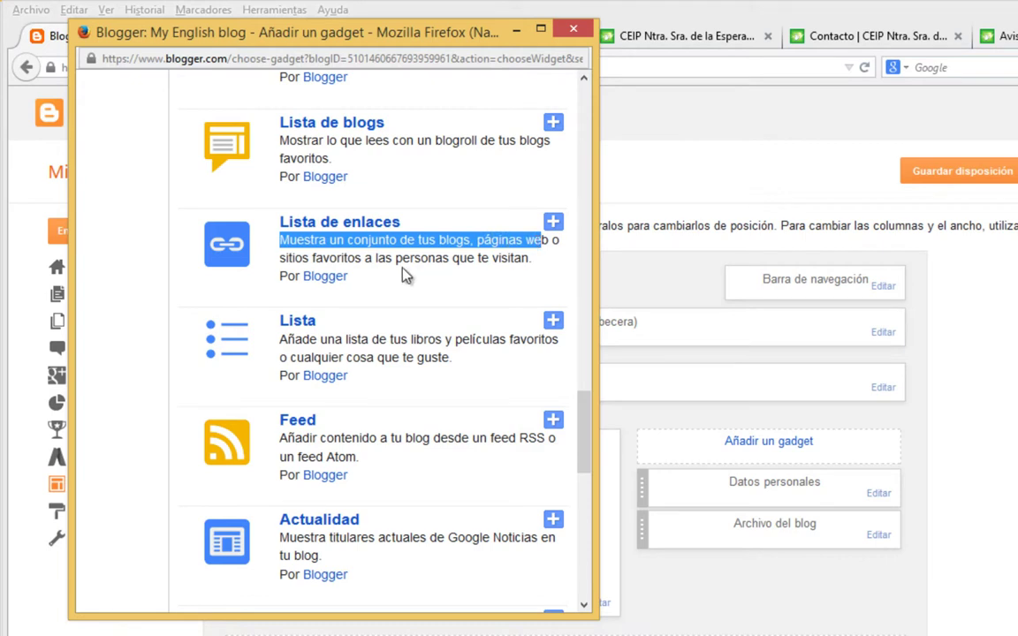
left_click(561, 255)
left_click(553, 222)
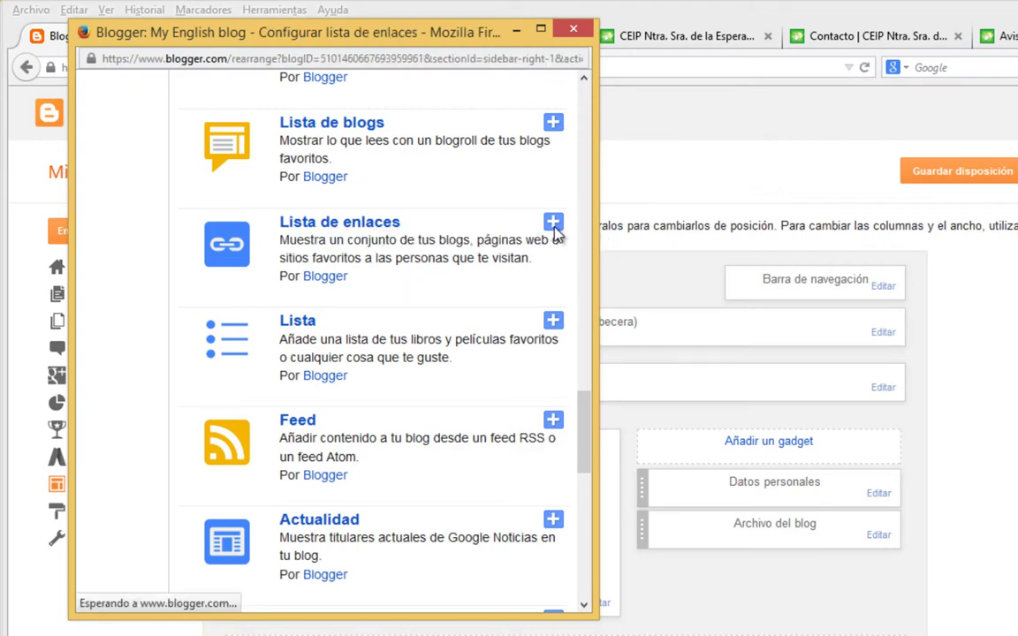
left_click(309, 213)
type("My blogs")
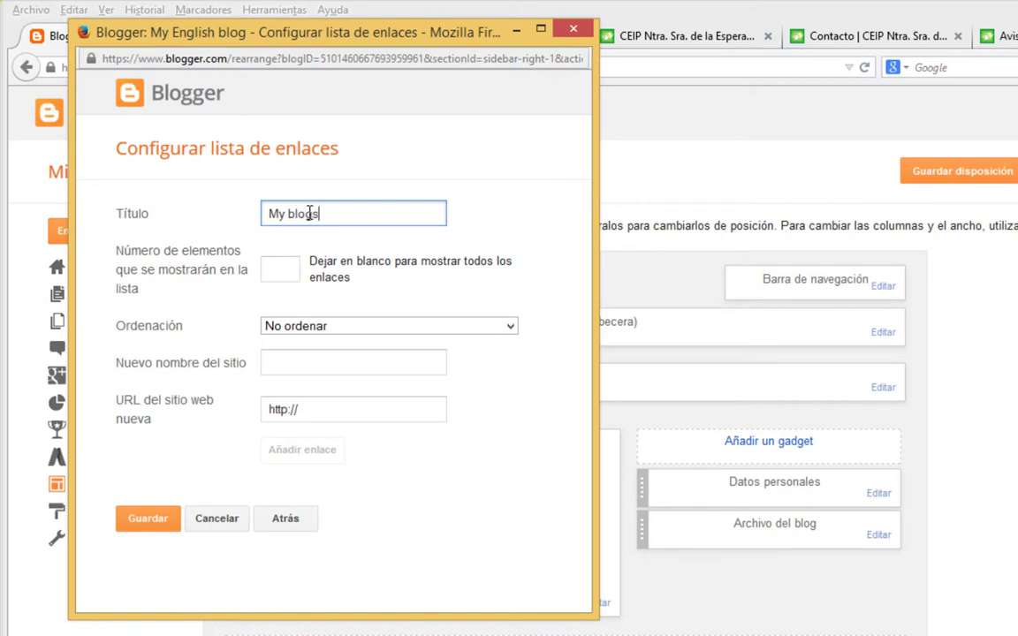
double_click(309, 212)
type("websites")
Title the link list "Mis webs" and set its sorting to "Ordenar alfabéticamente".
triple_click(309, 213)
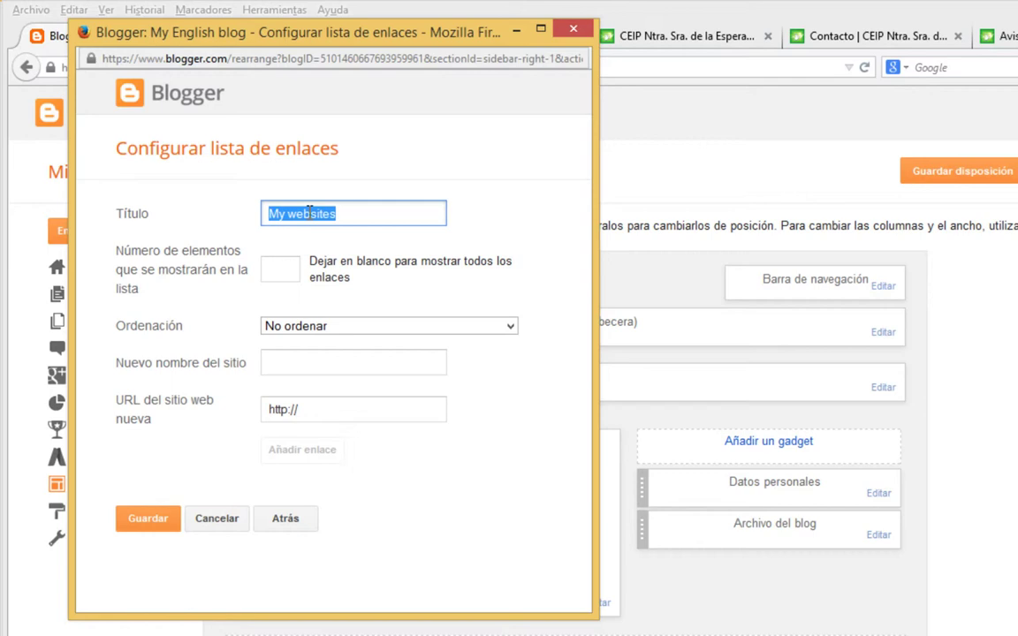
type("M")
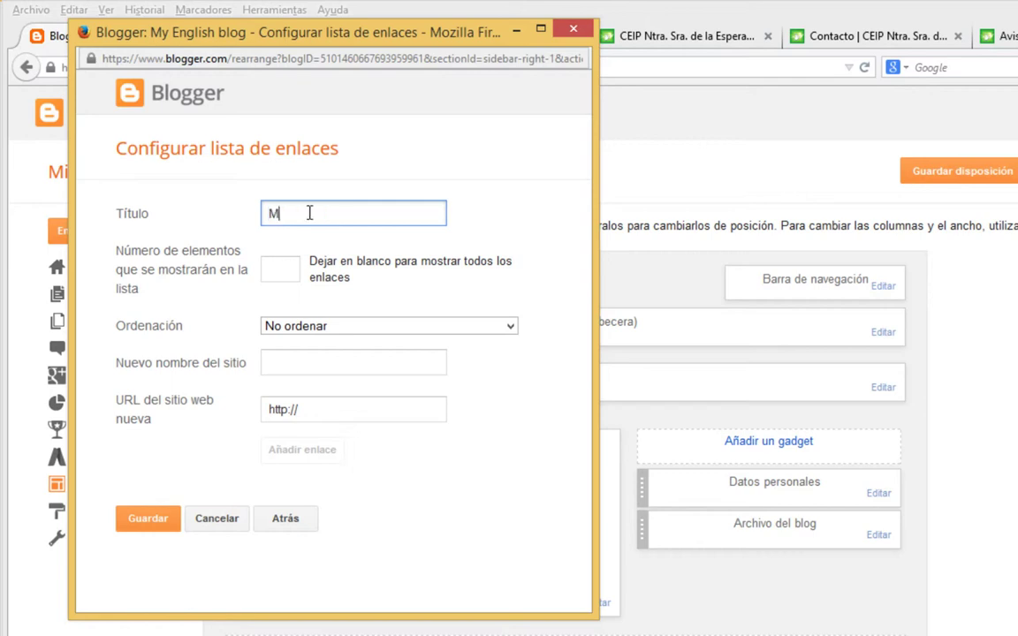
type("is webs")
key("Tab")
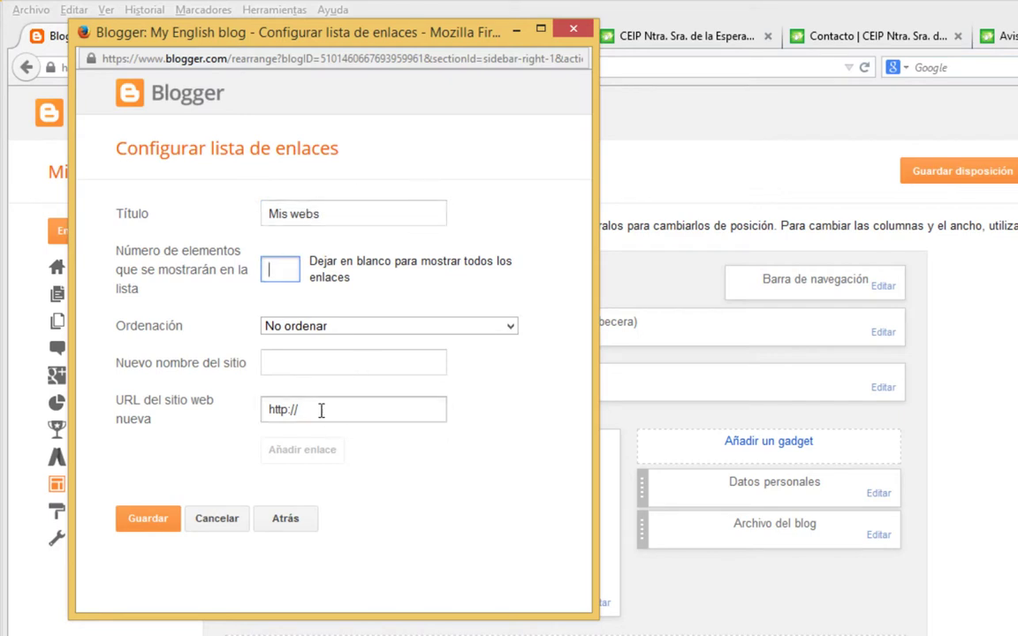
left_click(316, 331)
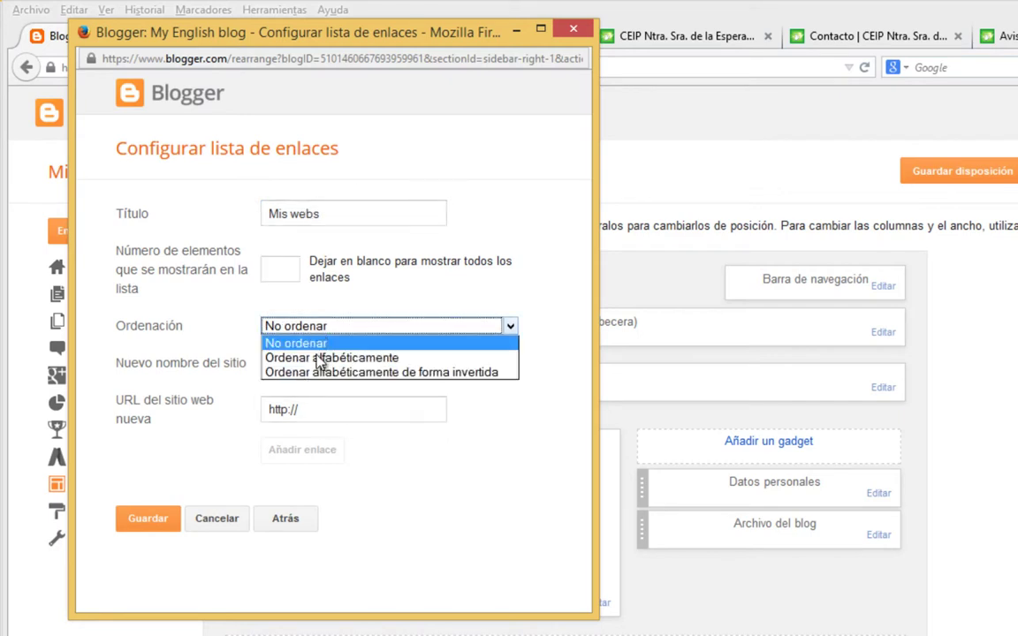
left_click(393, 358)
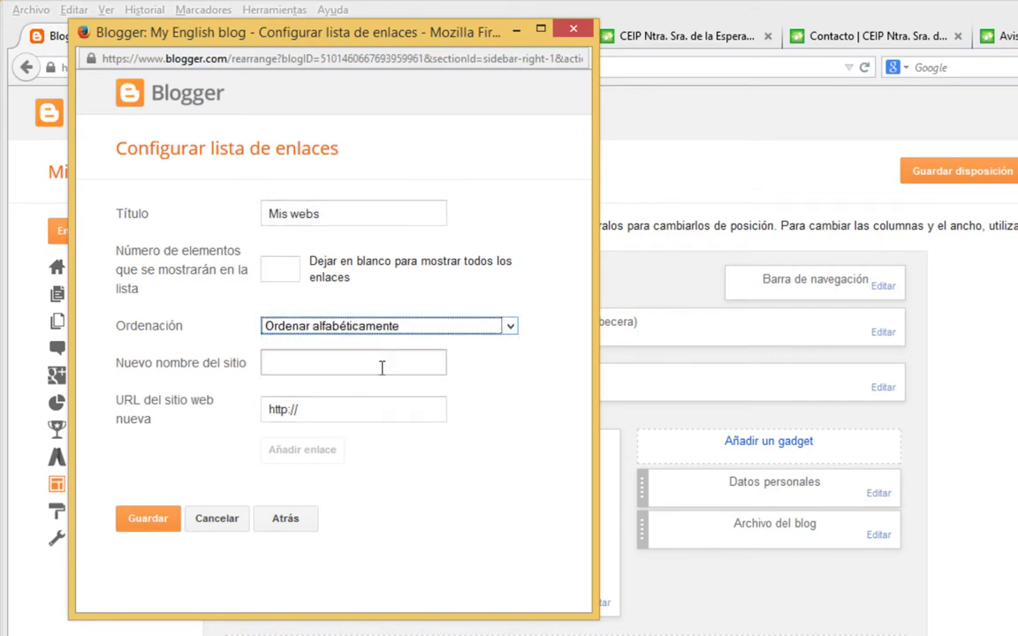
Enter "My Spanish blog" as the new site name and fill in that blog's blogspot.com.es address as its URL.
left_click(369, 358)
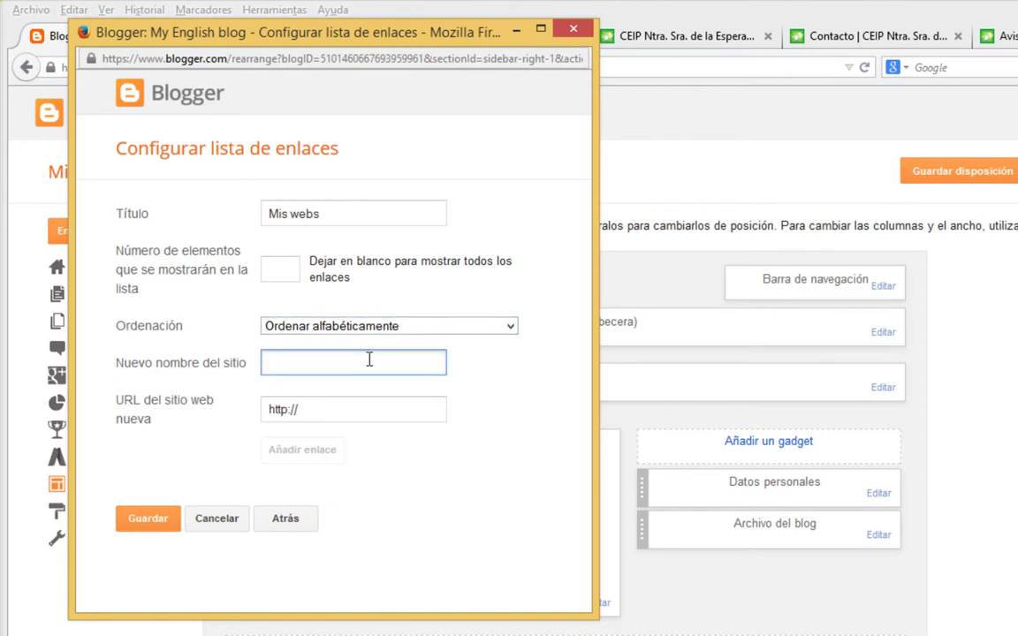
type("My")
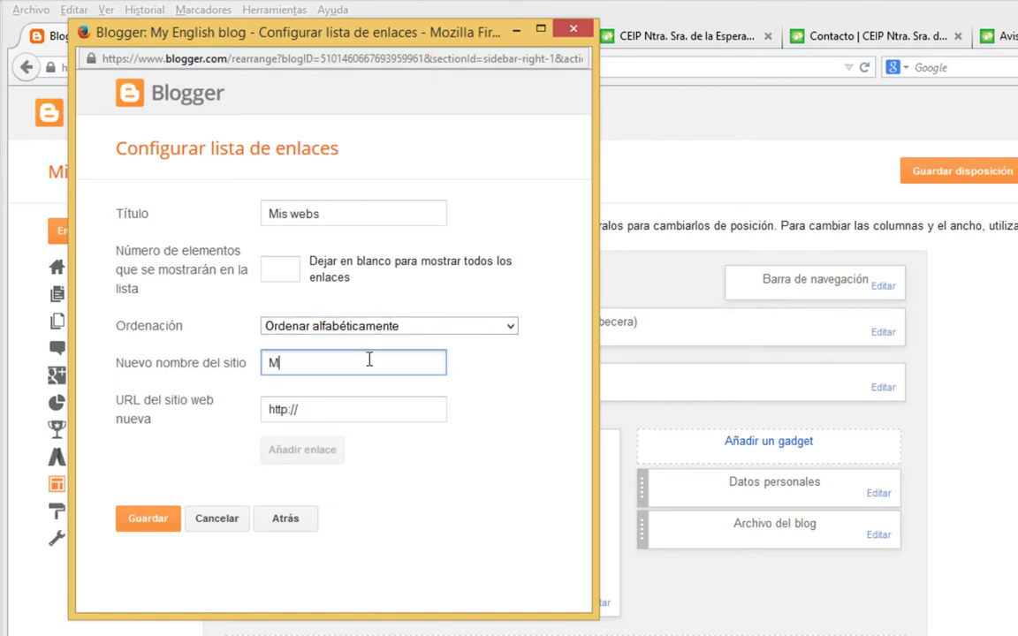
key("BackSpace")
key("BackSpace")
key("BackSpace")
type("My Spanish blog")
key("Tab")
key("End")
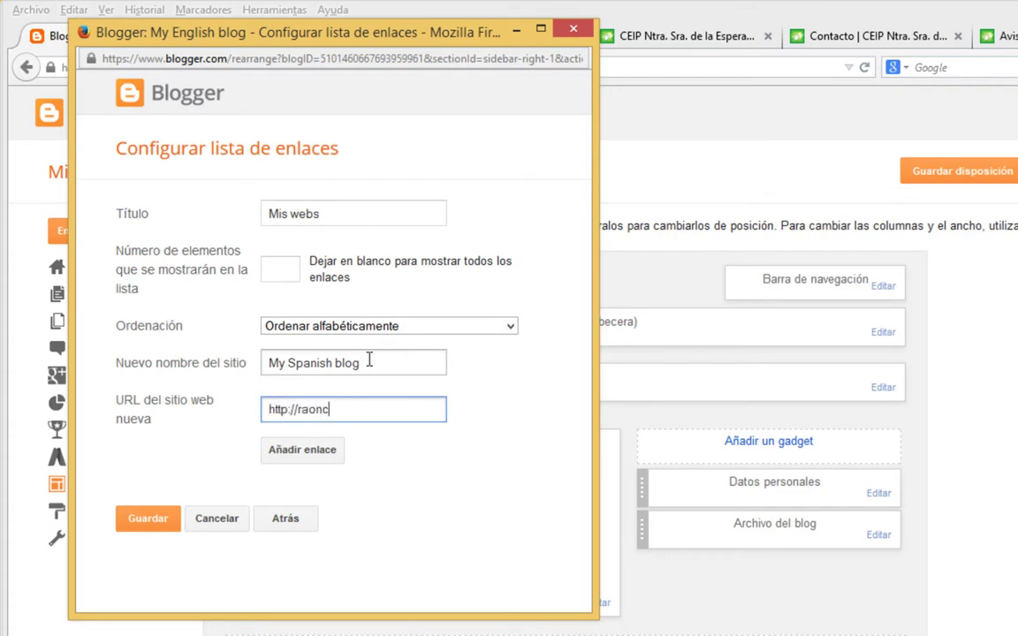
type("ramoncutandalengua")
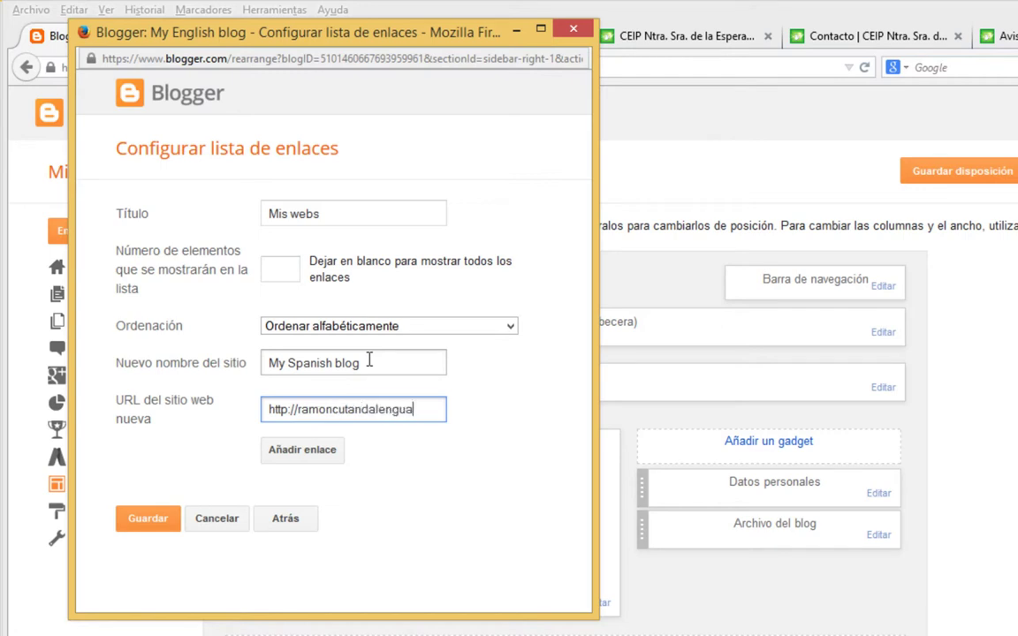
type(".blogspot.com.es")
key("ctrl+a")
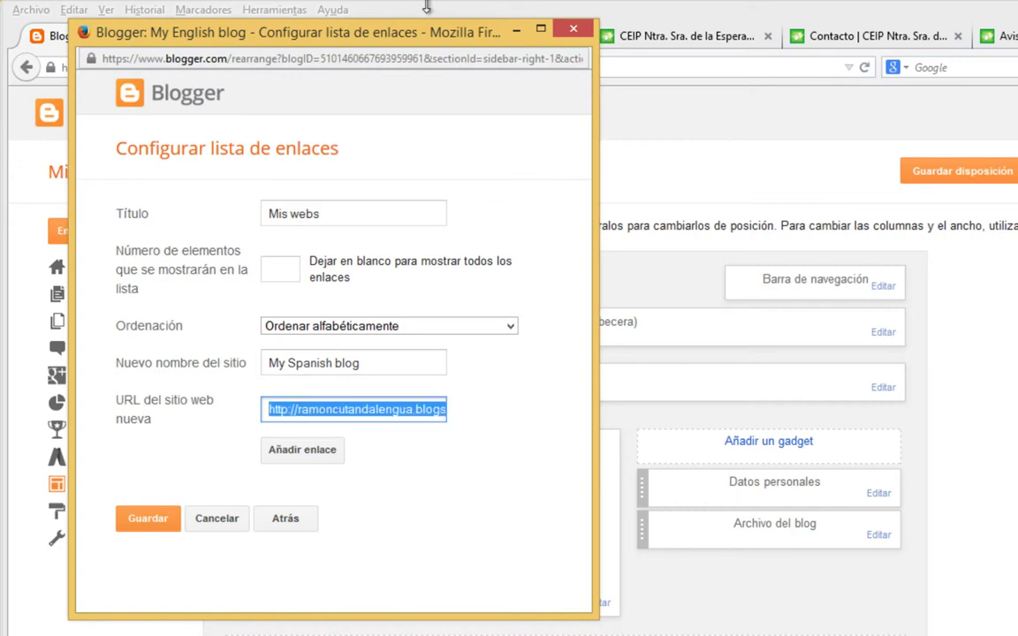
Set the link list window aside and examine the public blog's title and web address.
left_click(516, 31)
left_click(298, 35)
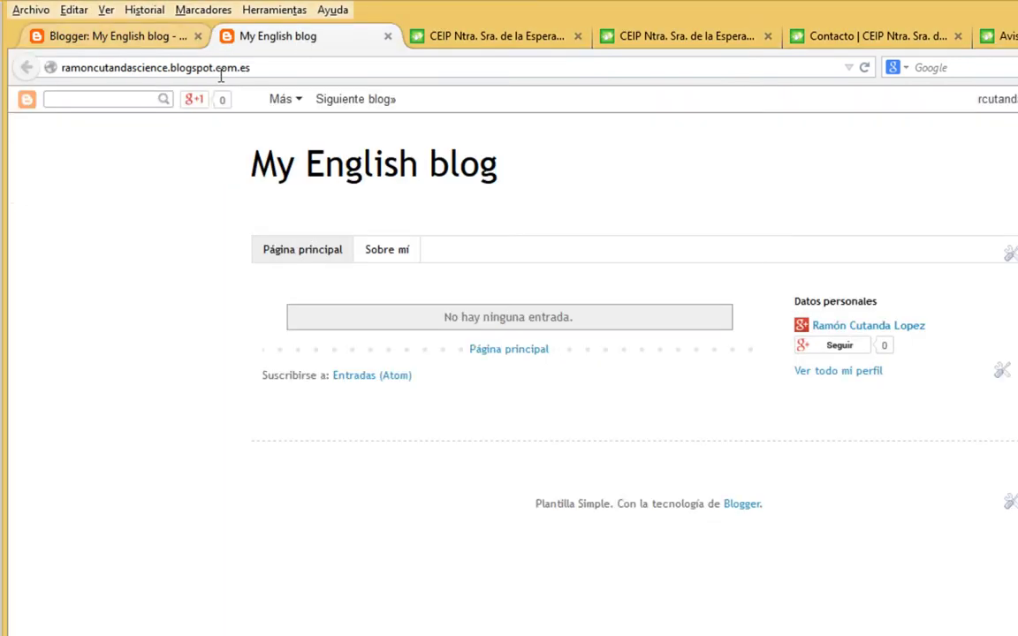
left_click_drag(254, 168, 499, 169)
left_click(261, 68)
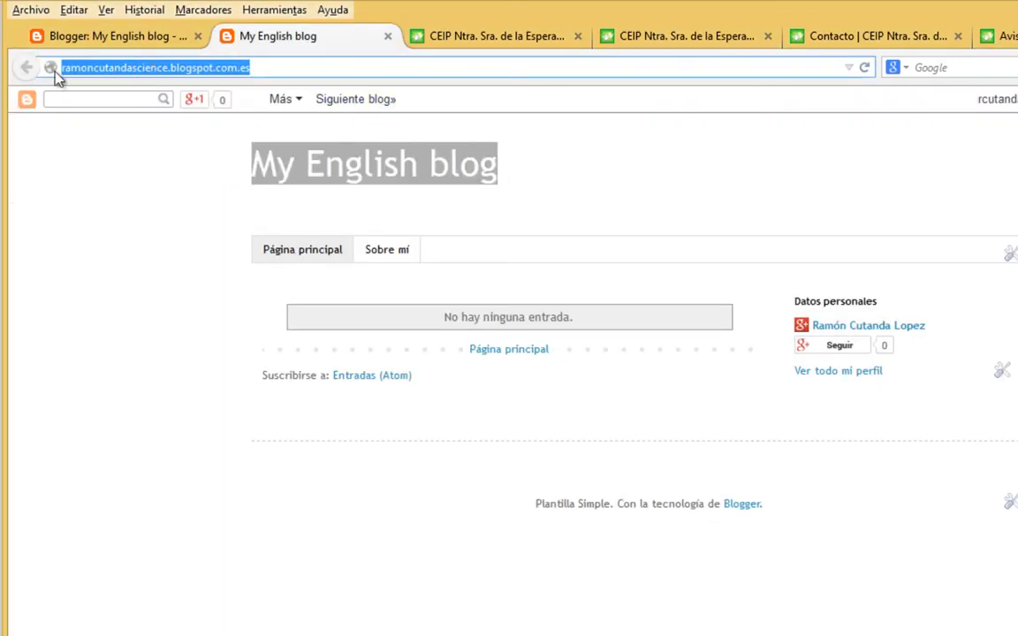
left_click(164, 64)
left_click_drag(66, 68, 233, 68)
Open the Mis blogs overview in a separate tab, view the form for creating a new blog, and dismiss it.
left_click(132, 36)
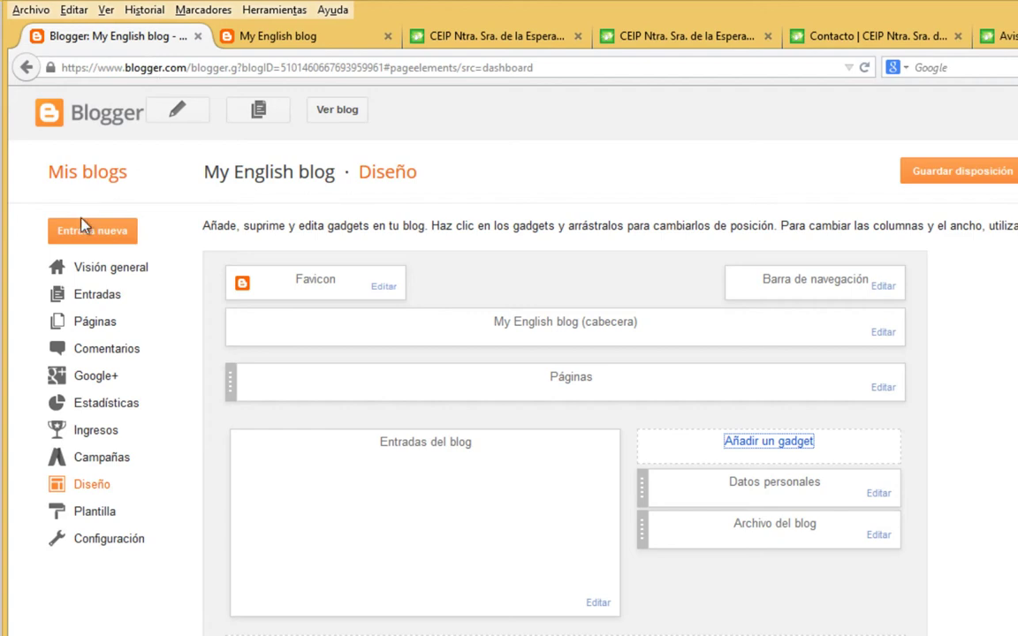
right_click(81, 177)
left_click(107, 185)
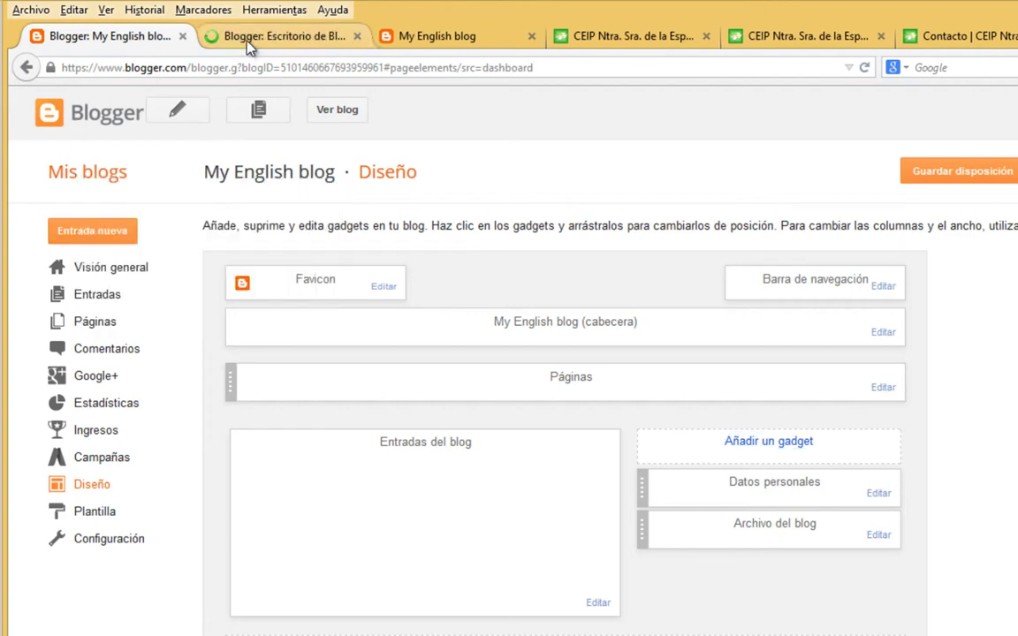
left_click(239, 36)
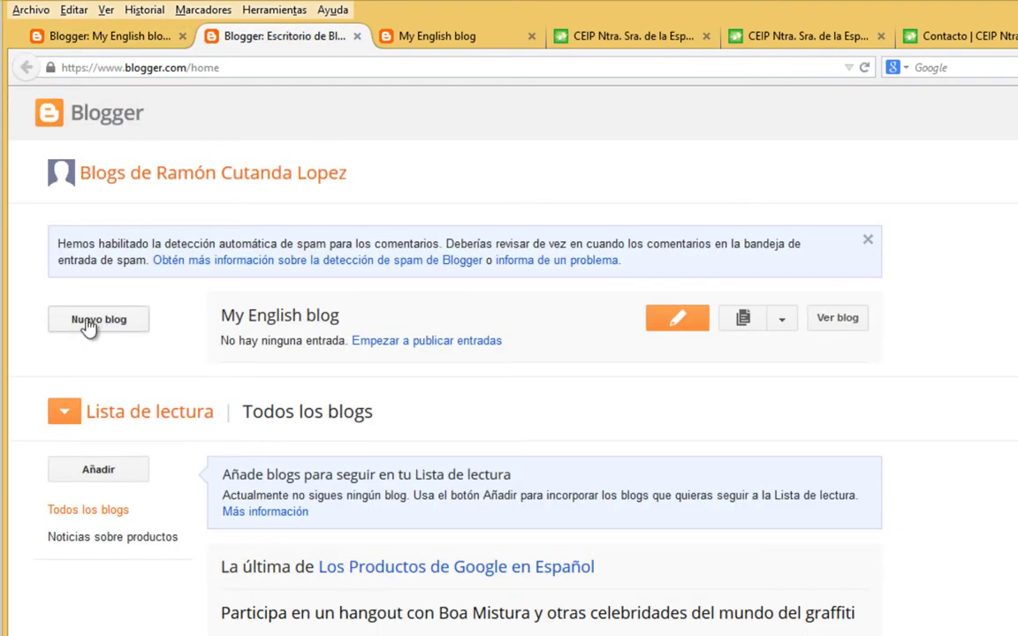
left_click(76, 318)
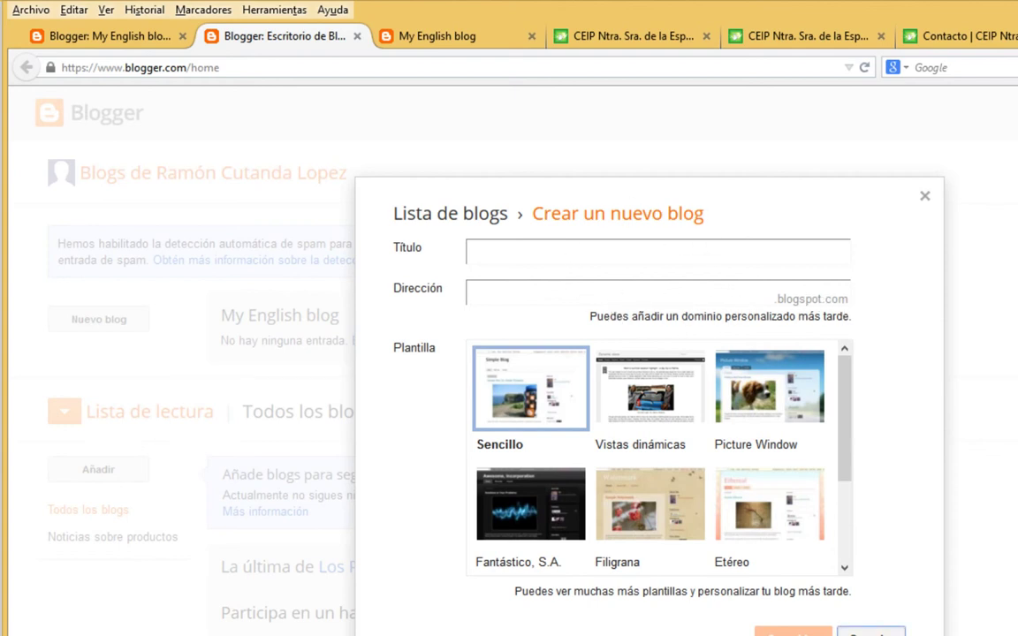
key("Escape")
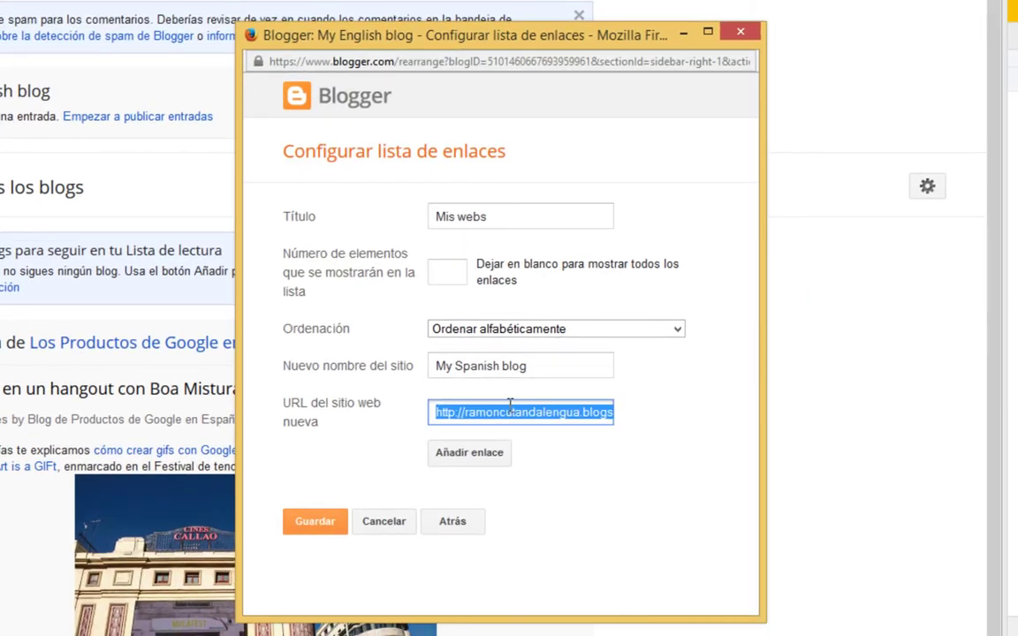
Add the completed My Spanish blog entry to the Mis webs link list.
left_click(549, 414)
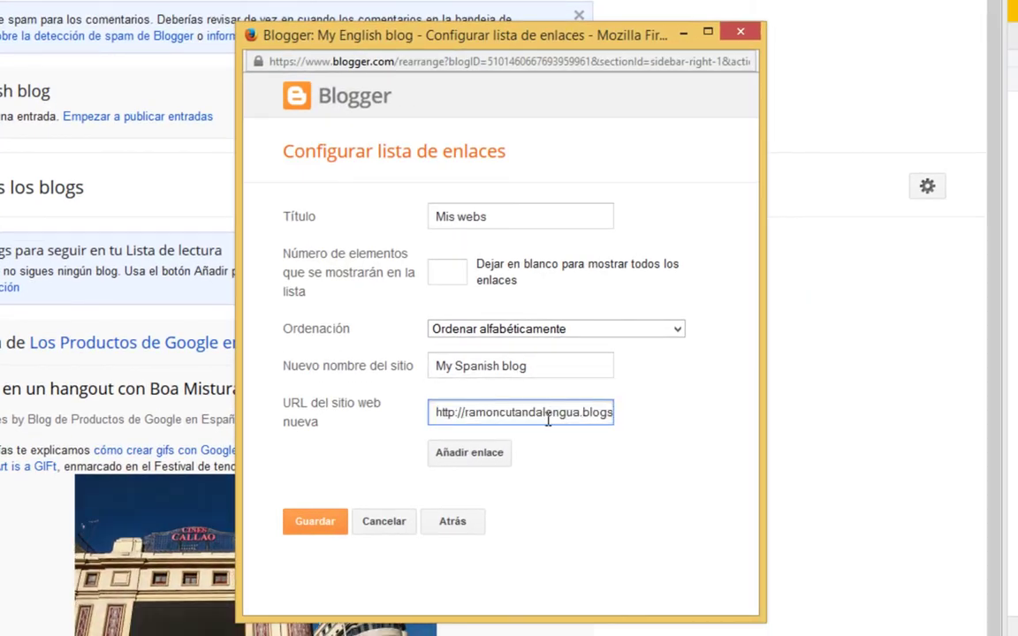
left_click(469, 453)
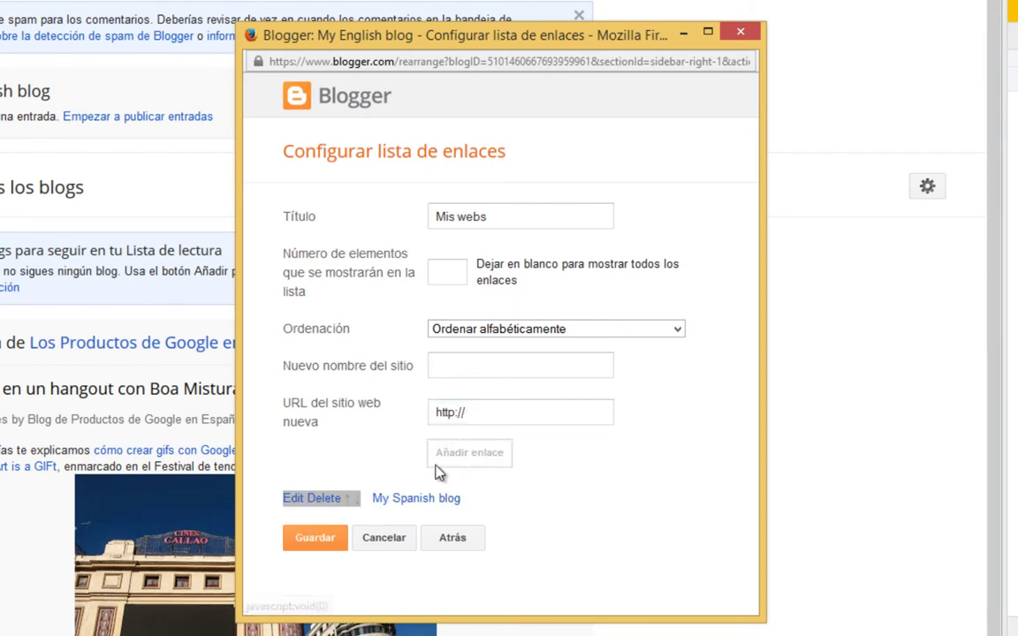
Enter "My English blog" as the next site name and fill in the current blog's blogspot.com.es address as its URL.
left_click(485, 370)
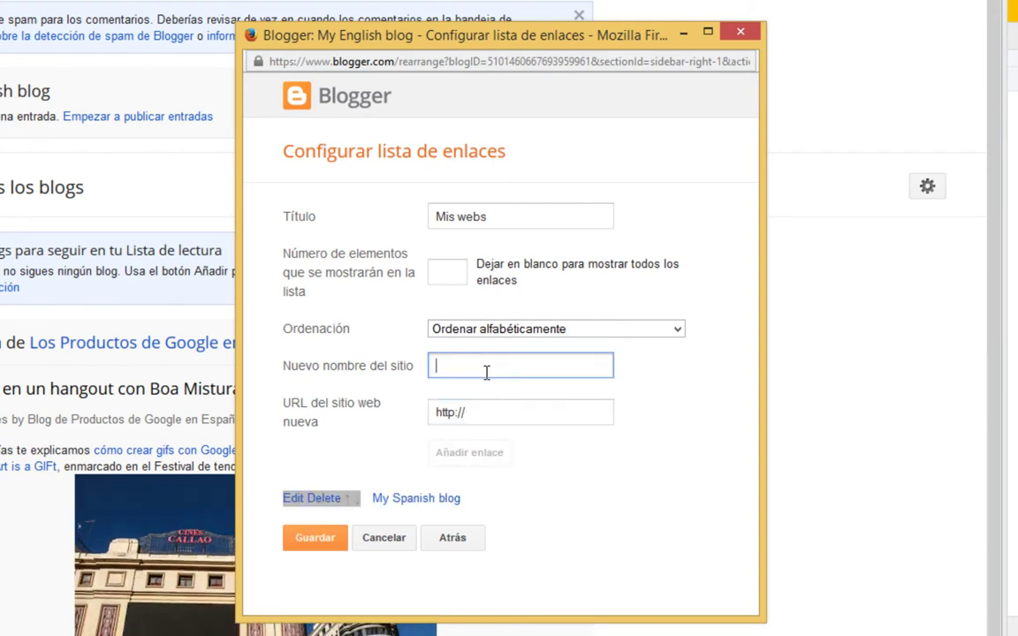
type("My En")
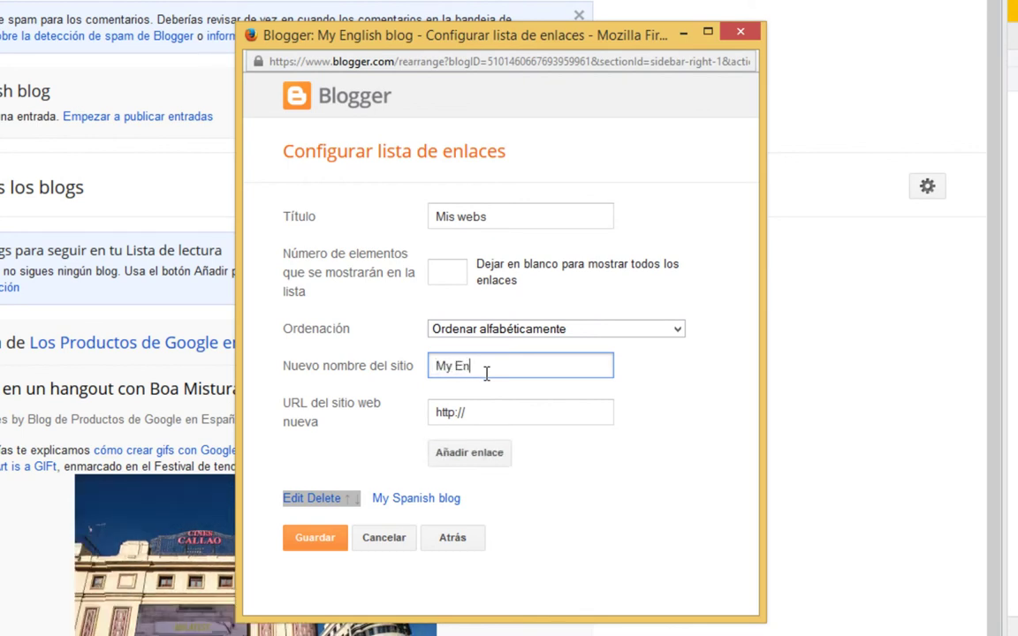
type("glish")
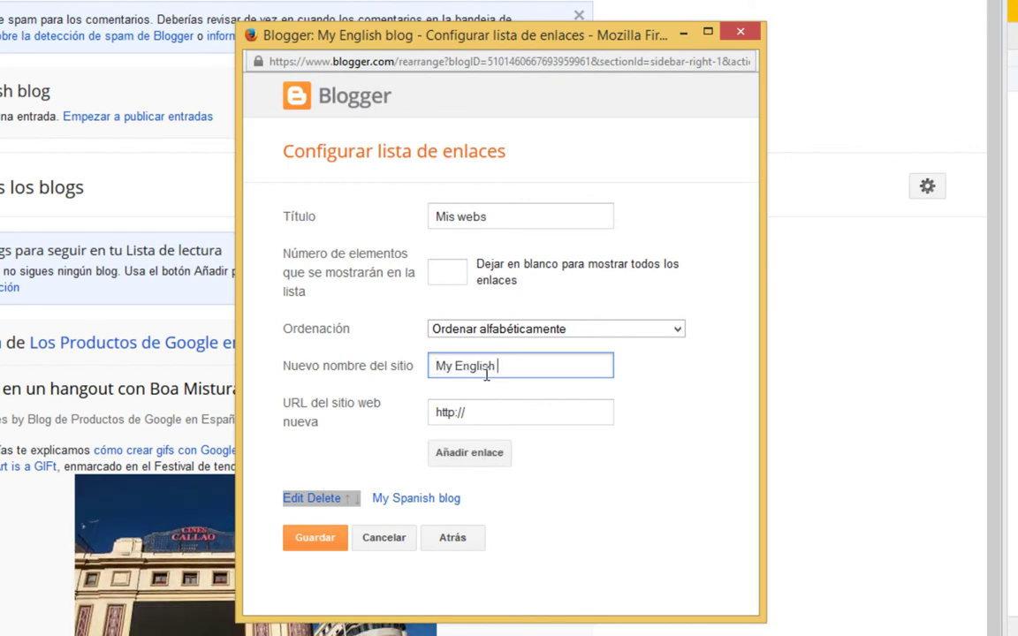
type(" blog")
key("Tab")
type("utandascience.blogspot.com.es/")
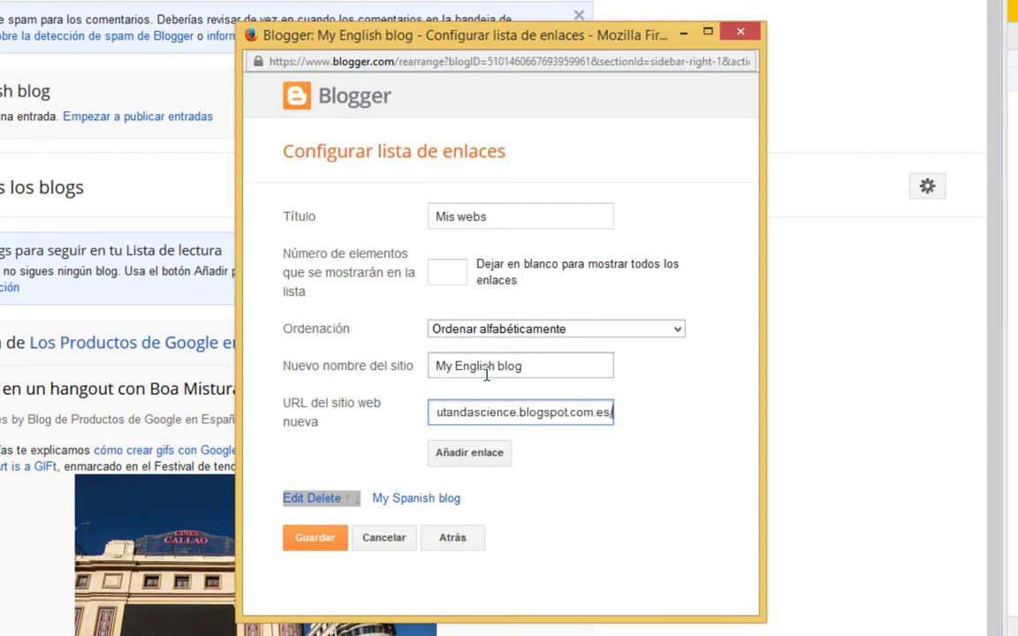
Replace "science" with "english" in the My English blog URL, then save the list with this link added.
key("Home")
key("Right")
key("Right")
key("Right")
key("Right")
key("Right")
key("Right")
key("Right")
key("Right")
key("Right")
key("Right")
key("Right")
key("Right")
key("Right")
key("Right")
key("Right")
key("Right")
key("Right")
key("Right")
key("Right")
key("Right")
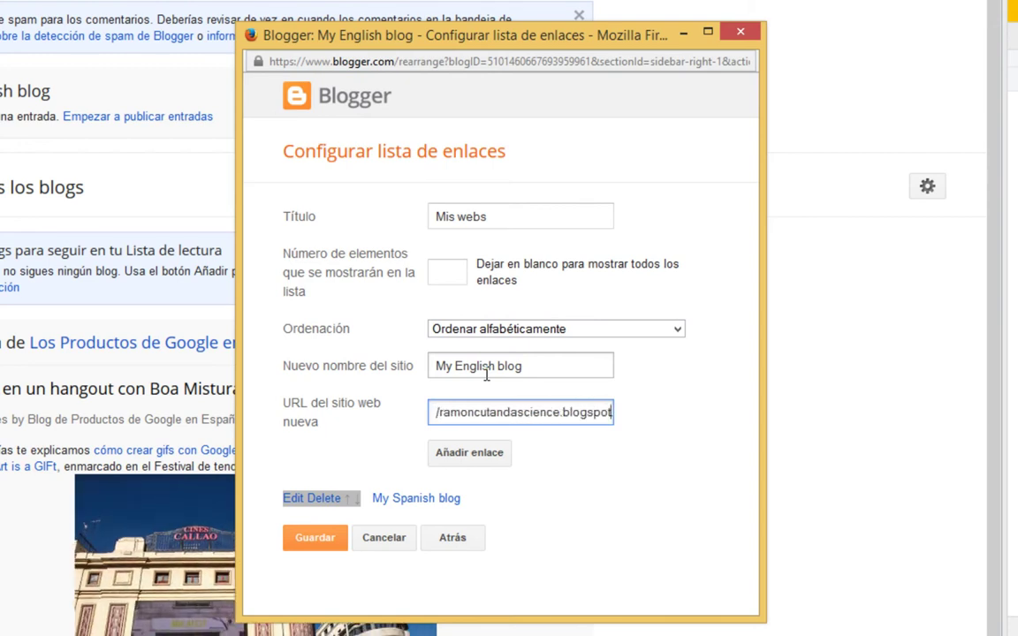
key("Left")
key("Left")
key("Left")
key("Left")
key("BackSpace")
key("BackSpace")
key("BackSpace")
key("BackSpace")
key("BackSpace")
key("BackSpace")
key("BackSpace")
key("BackSpace")
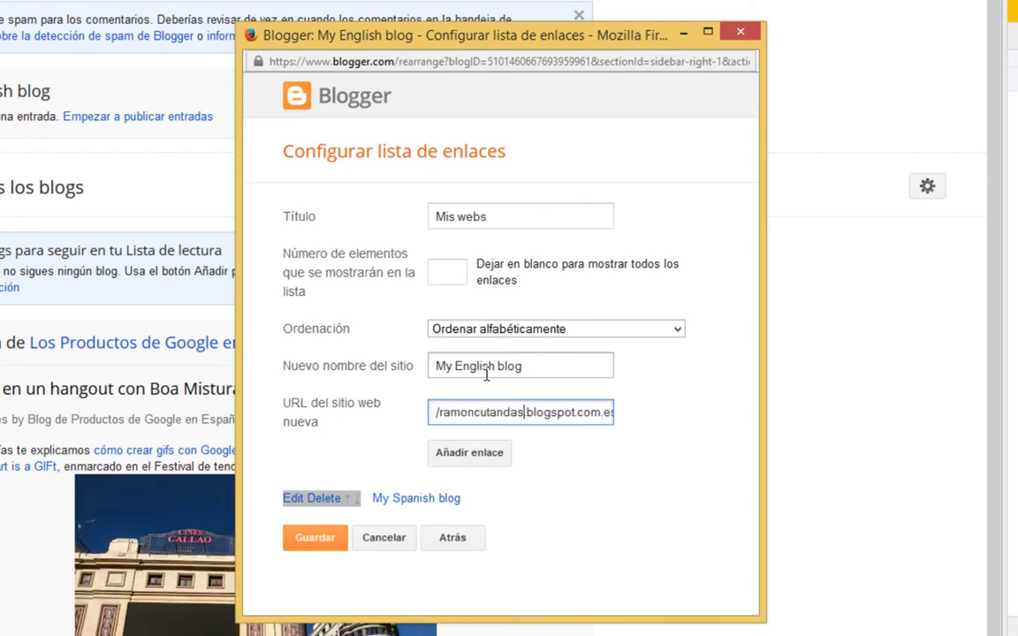
type("english.")
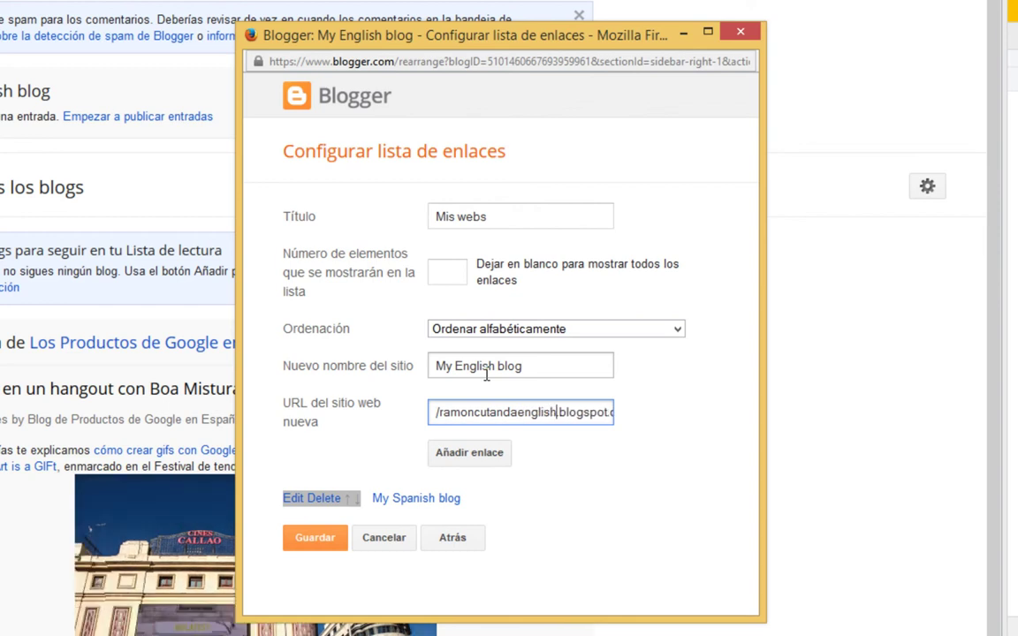
left_click(484, 457)
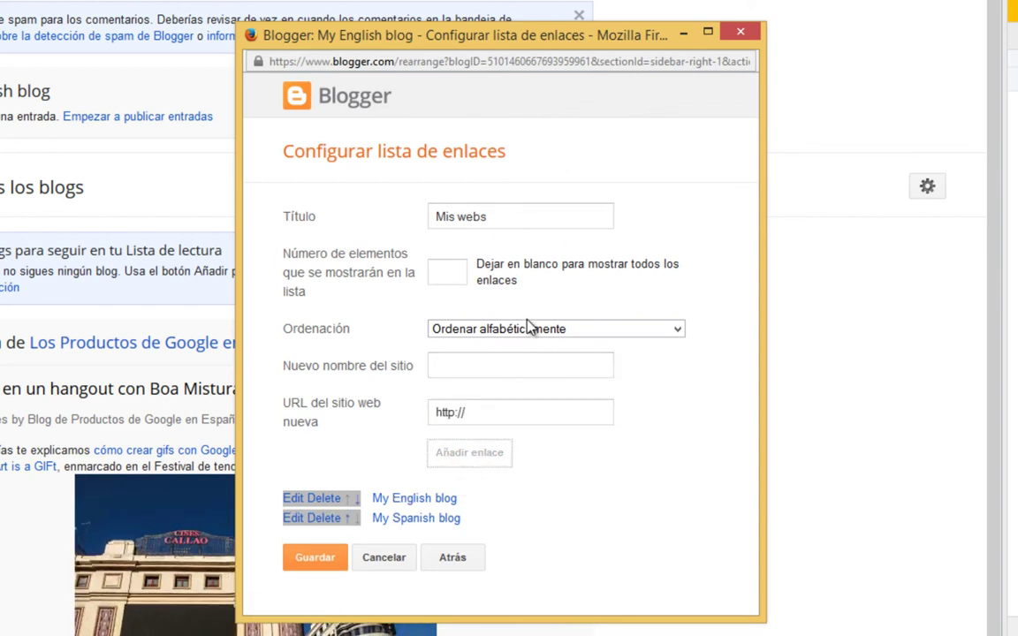
left_click(311, 563)
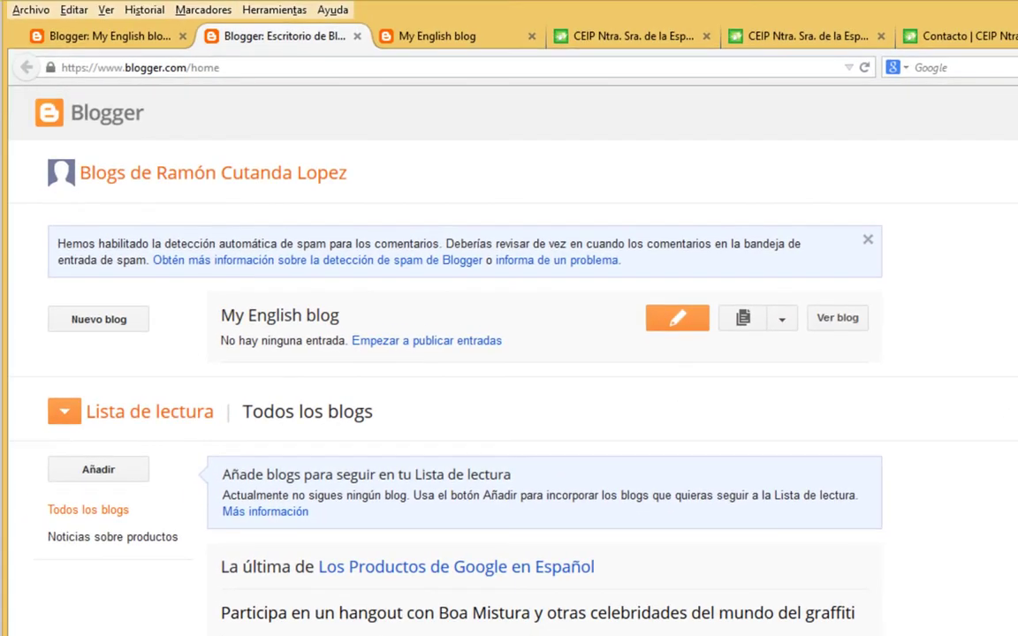
Reload the public blog and check the Mis webs heading and its links in the sidebar.
left_click(428, 37)
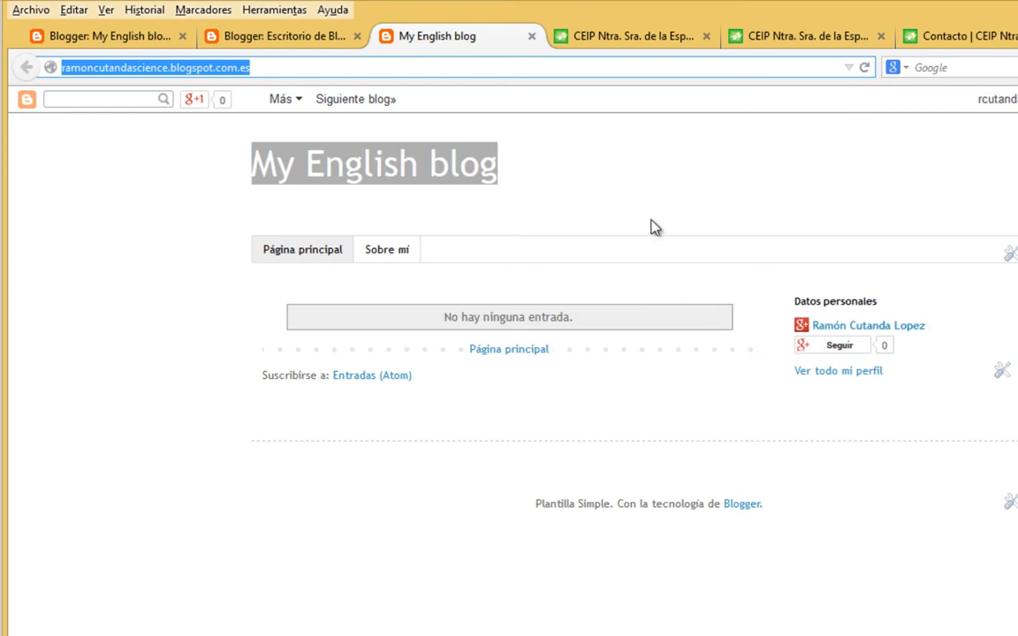
left_click(512, 178)
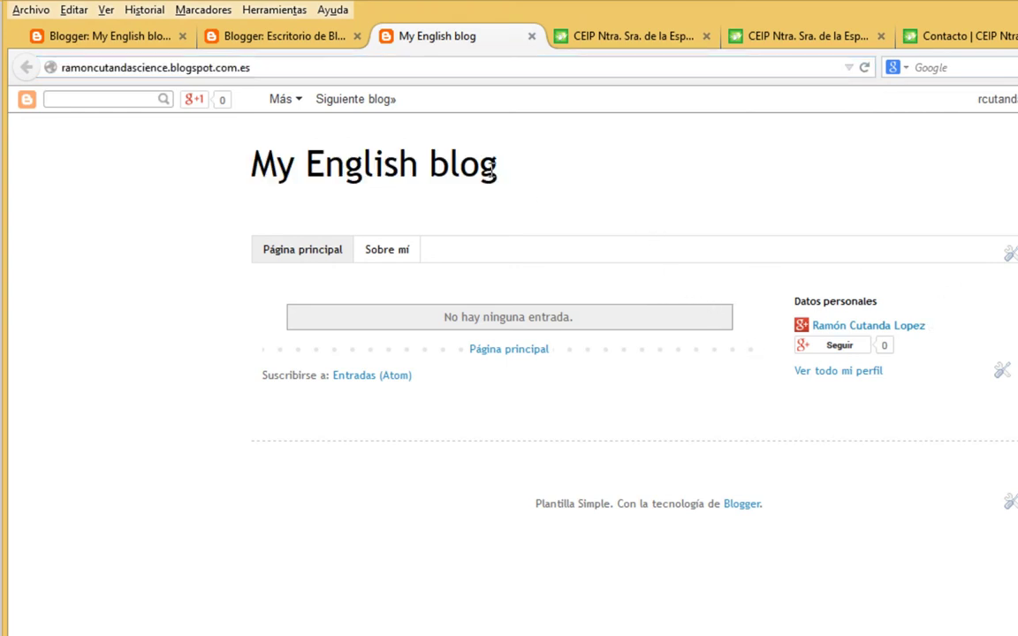
right_click(584, 179)
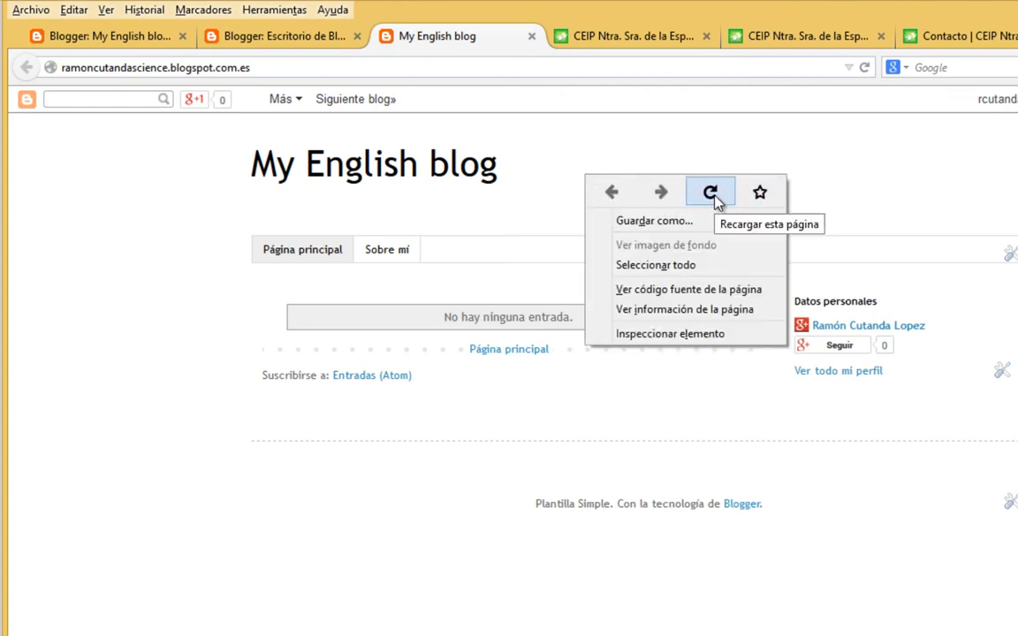
left_click(893, 100)
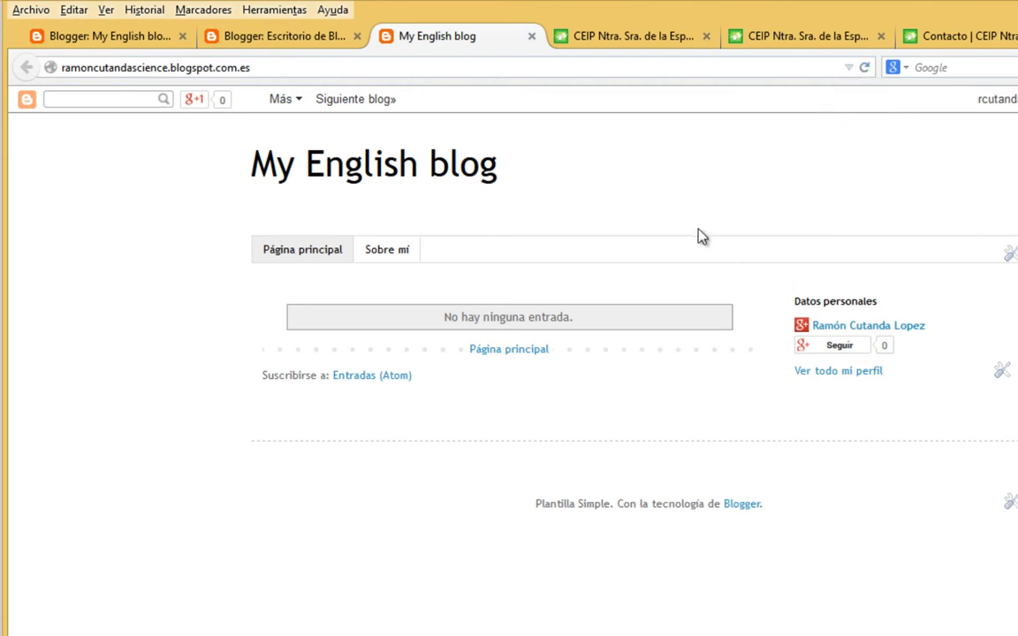
key("F5")
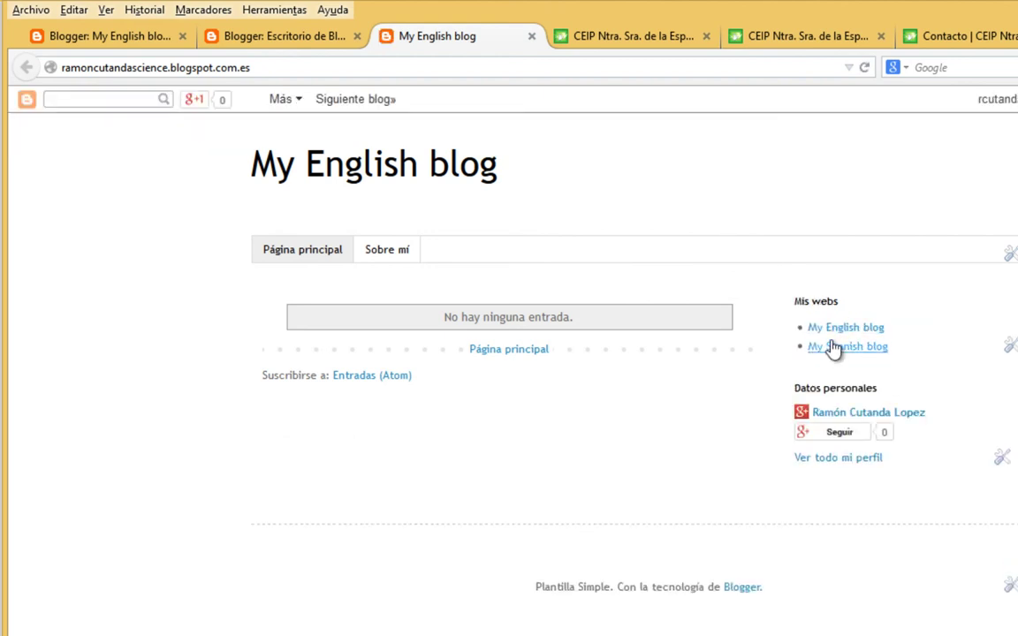
double_click(805, 302)
left_click(799, 315)
double_click(805, 301)
left_click_drag(806, 301, 818, 298)
left_click(818, 299)
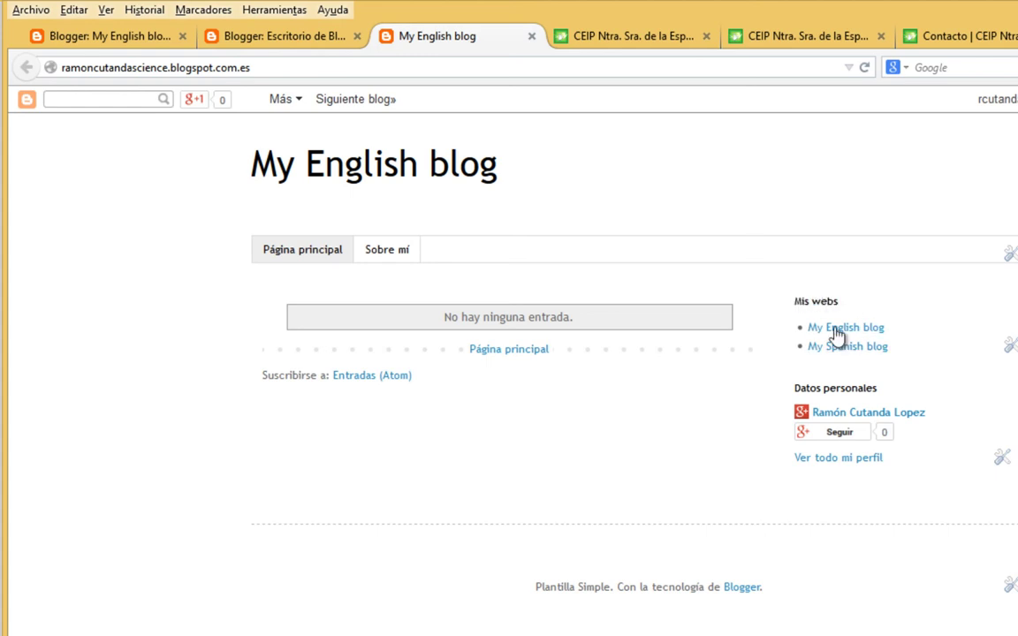
Edit the Mis webs gadget from the public blog, change its title to "My webssites", and save it.
left_click(1009, 352)
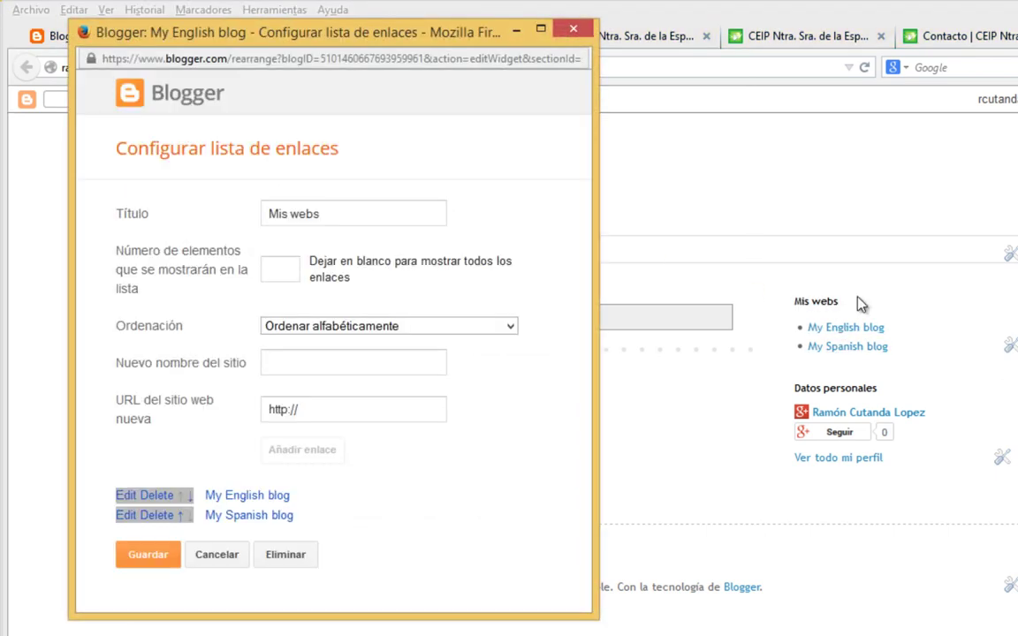
left_click(321, 217)
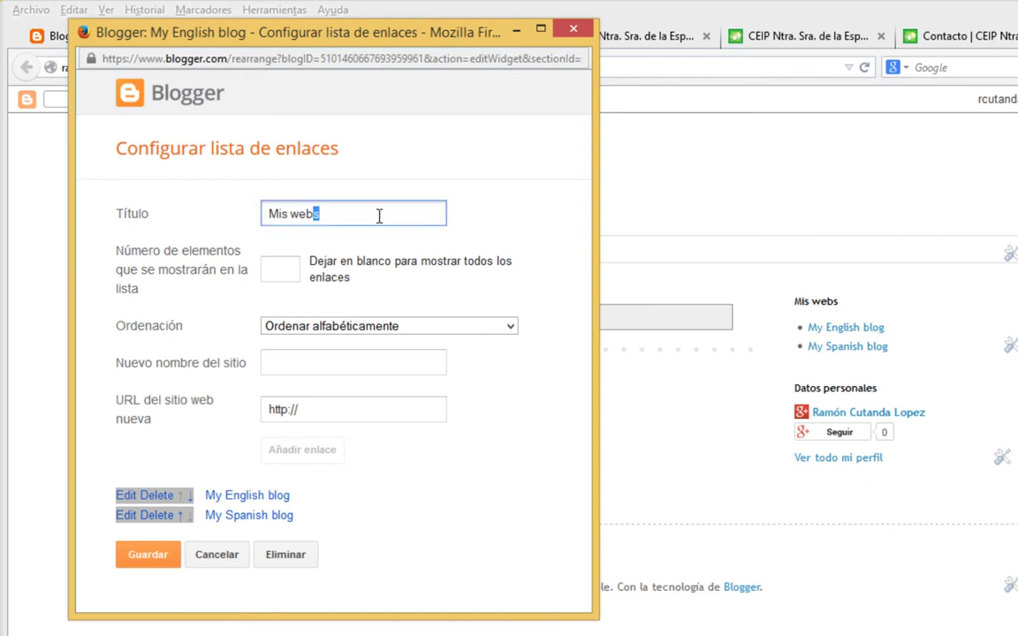
type("sites")
key("Home")
key("ctrl+shift+Right")
type("My")
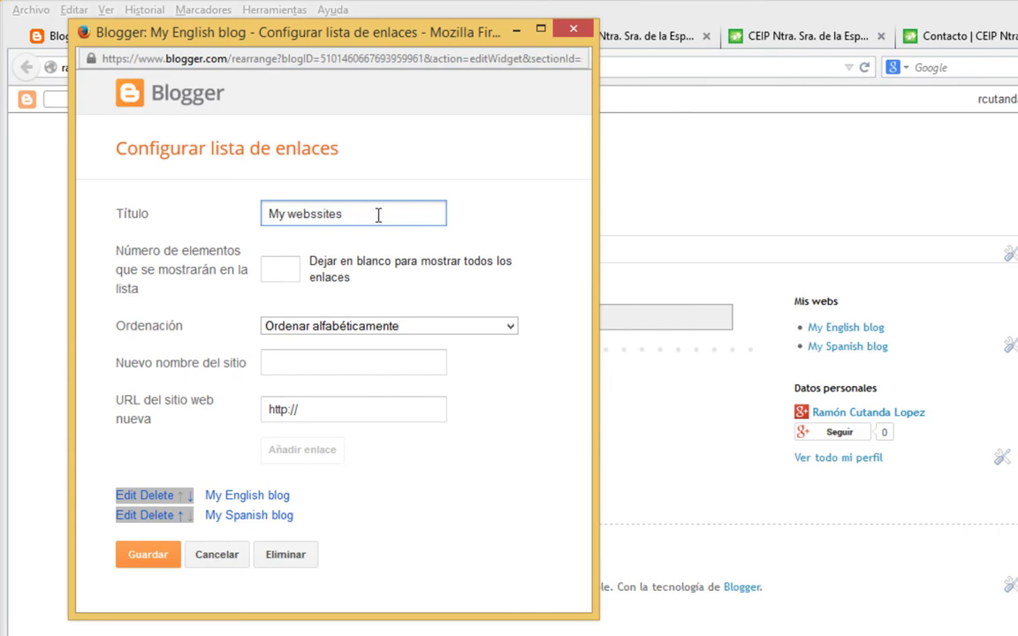
left_click(150, 557)
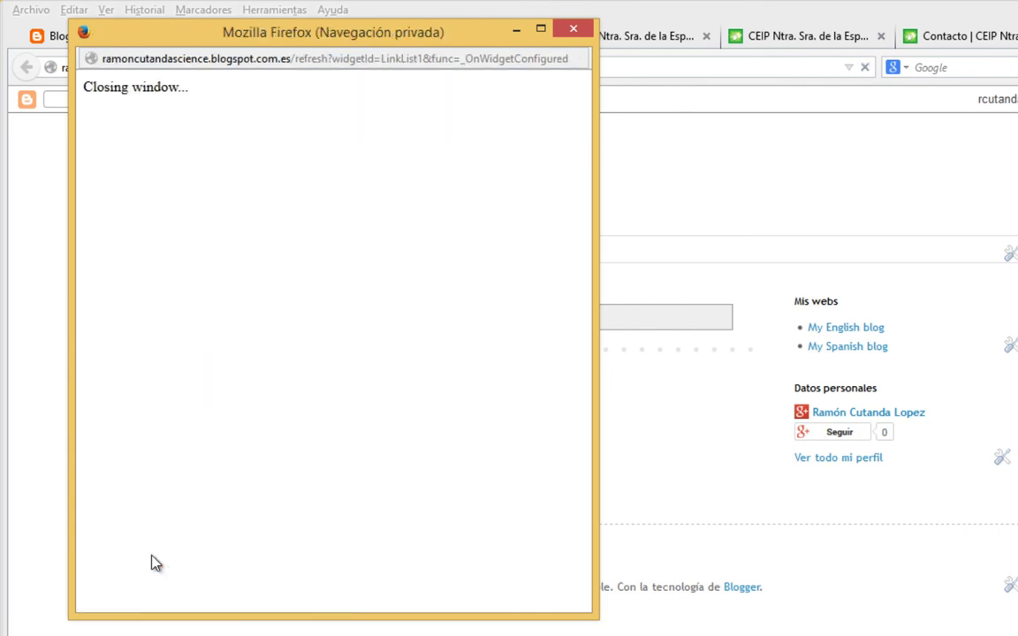